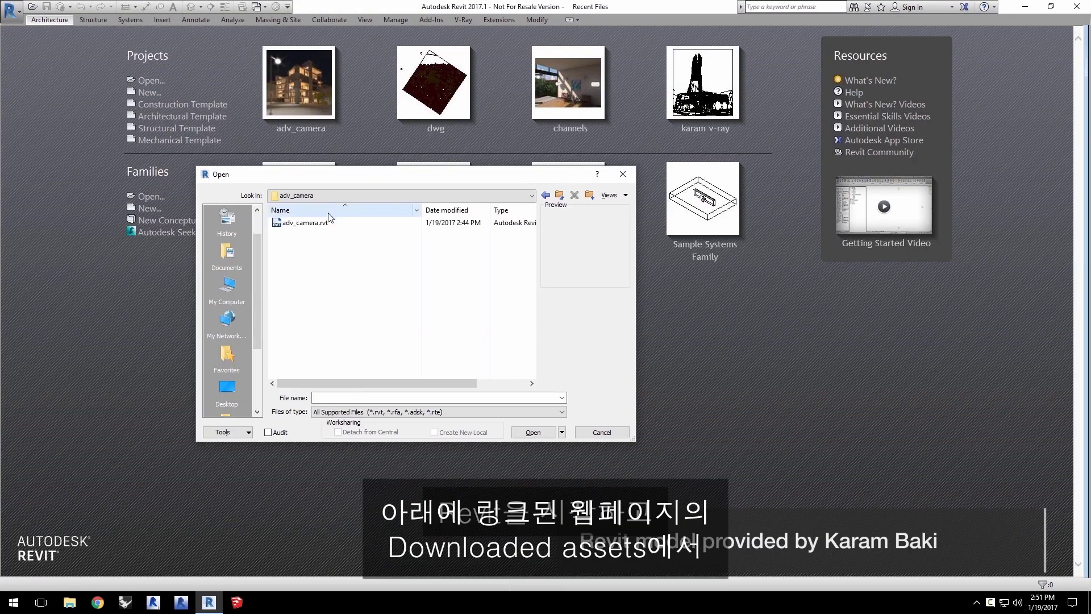
Step: Open the project file adv_camera.rvt
{"action": "left_click", "coordinate": [323, 223]}
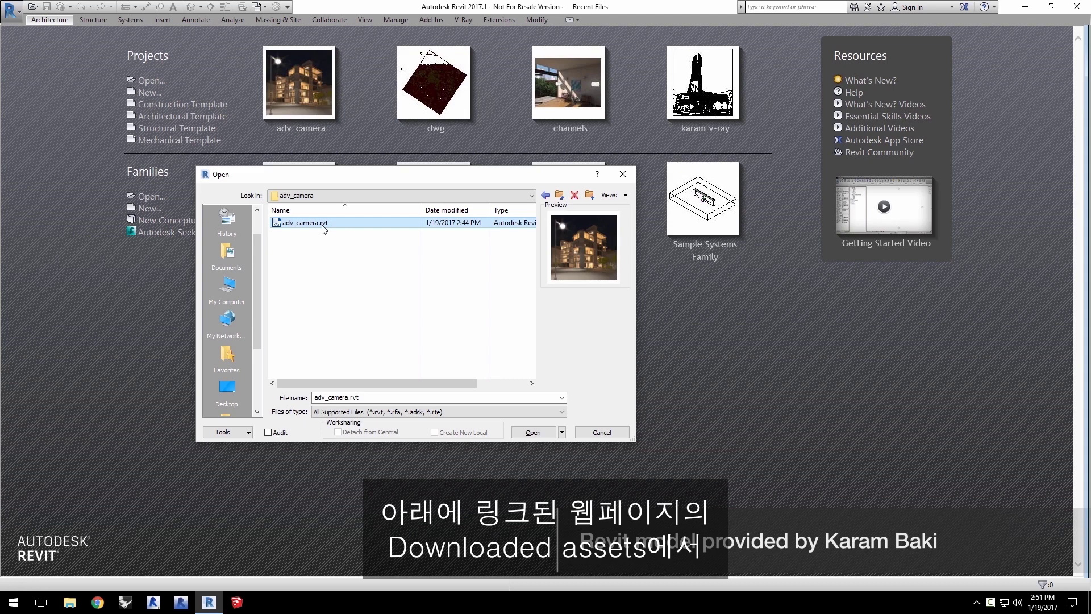
{"action": "key", "text": "Return"}
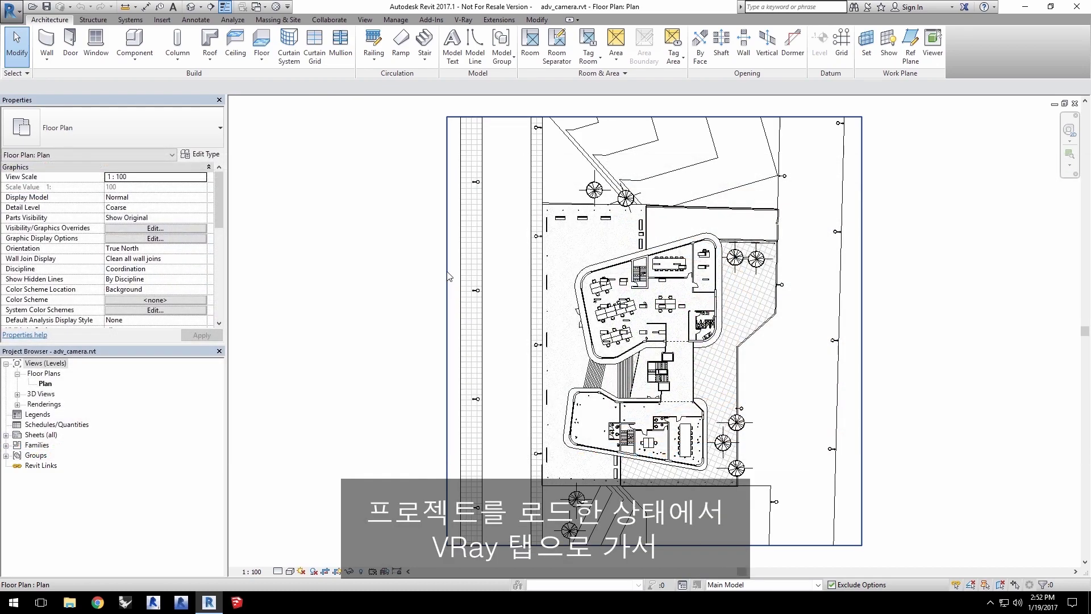
Step: Set V-Ray's current view to Render and the render resolution to Crop Region, Printer at 150 DPI
{"action": "left_click", "coordinate": [464, 20]}
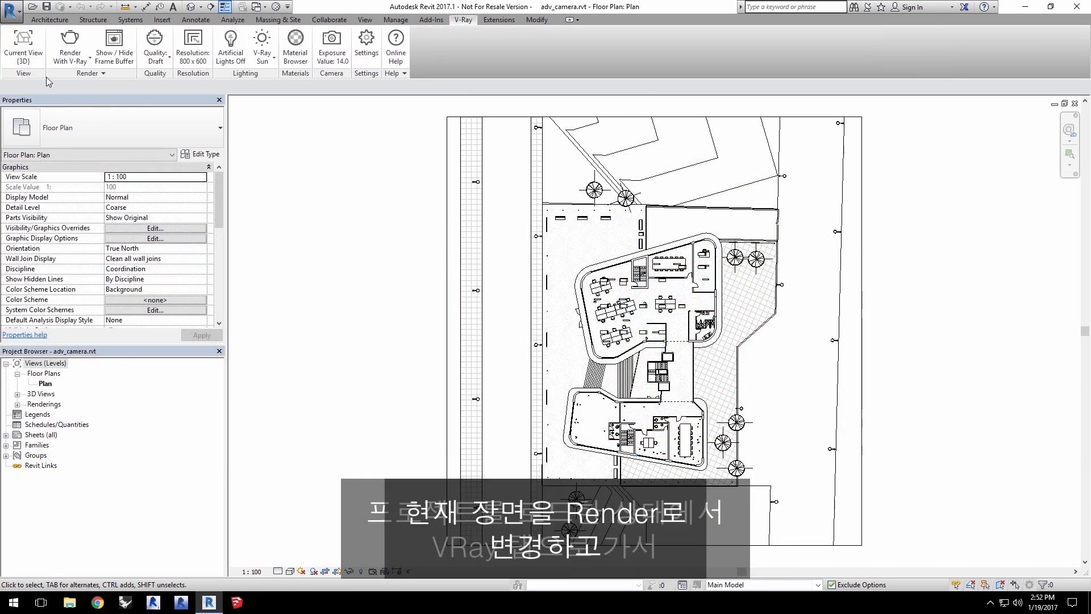
{"action": "left_click", "coordinate": [28, 49]}
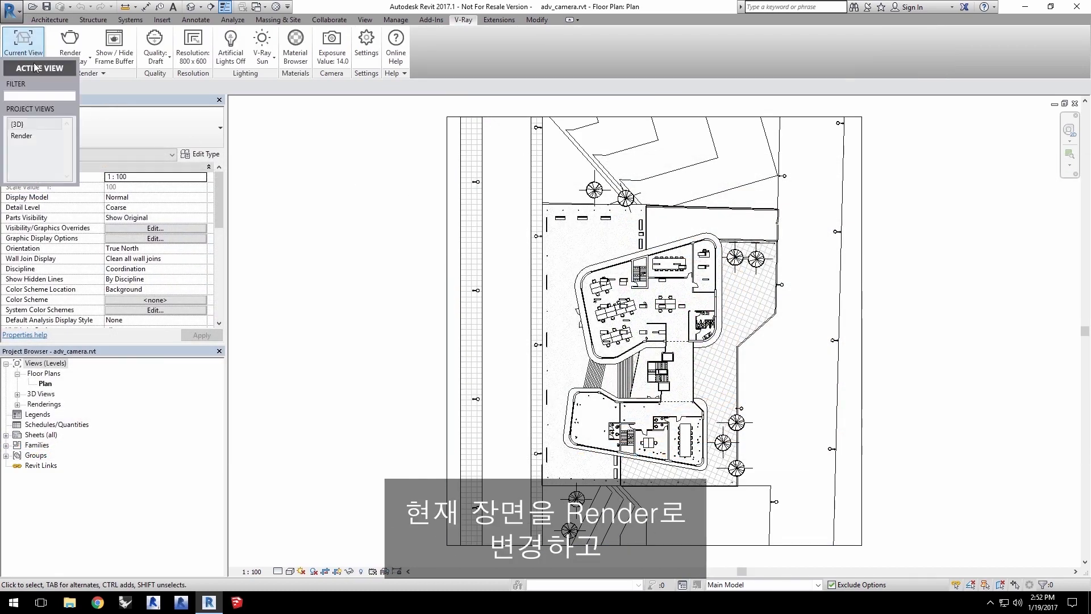
{"action": "left_click", "coordinate": [23, 136]}
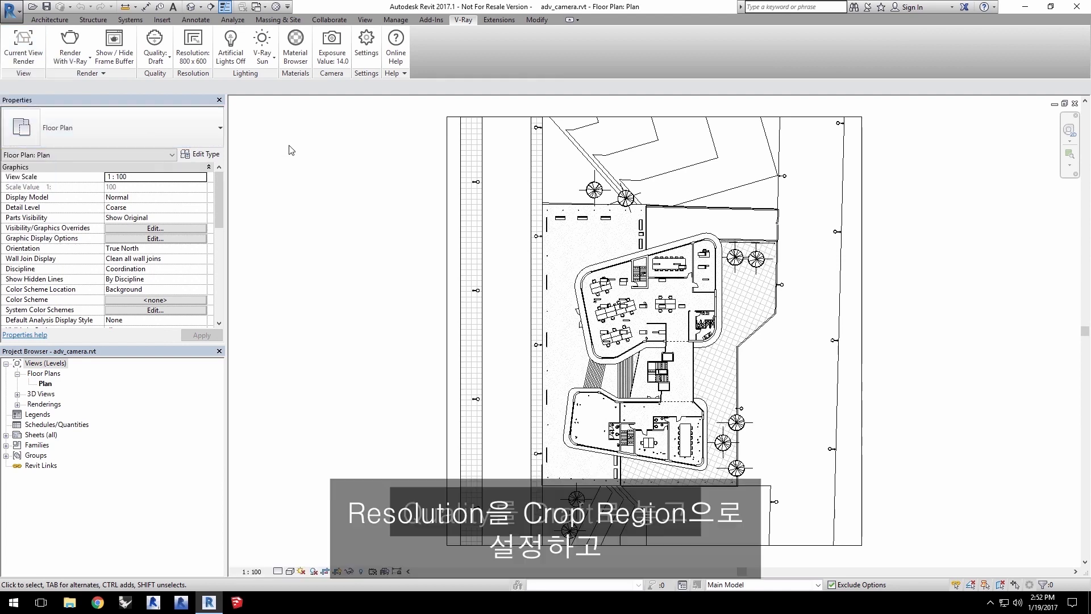
{"action": "left_click", "coordinate": [192, 56]}
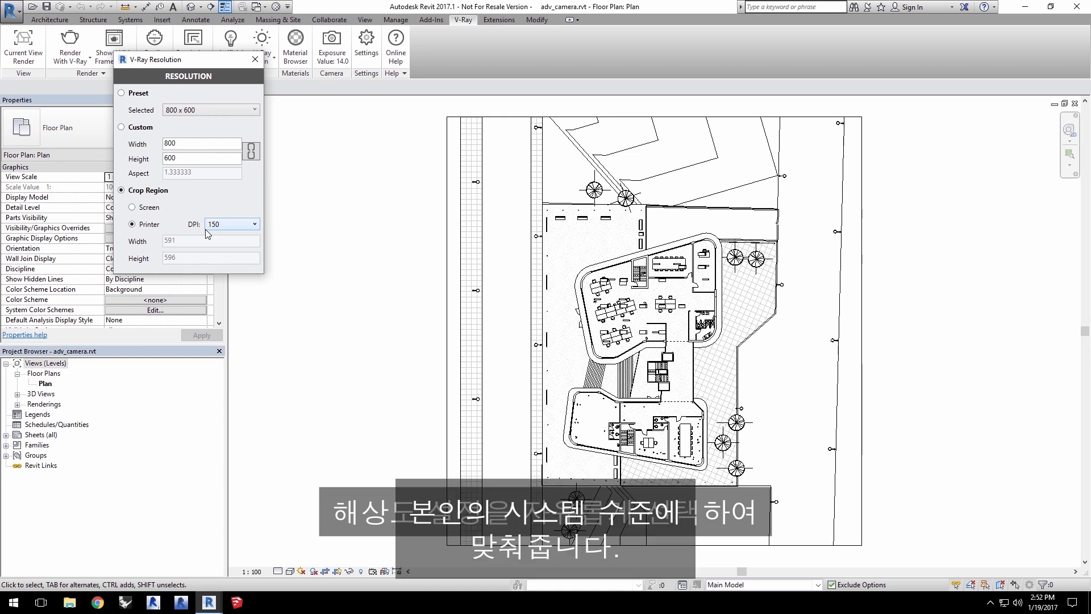
{"action": "left_click", "coordinate": [253, 60]}
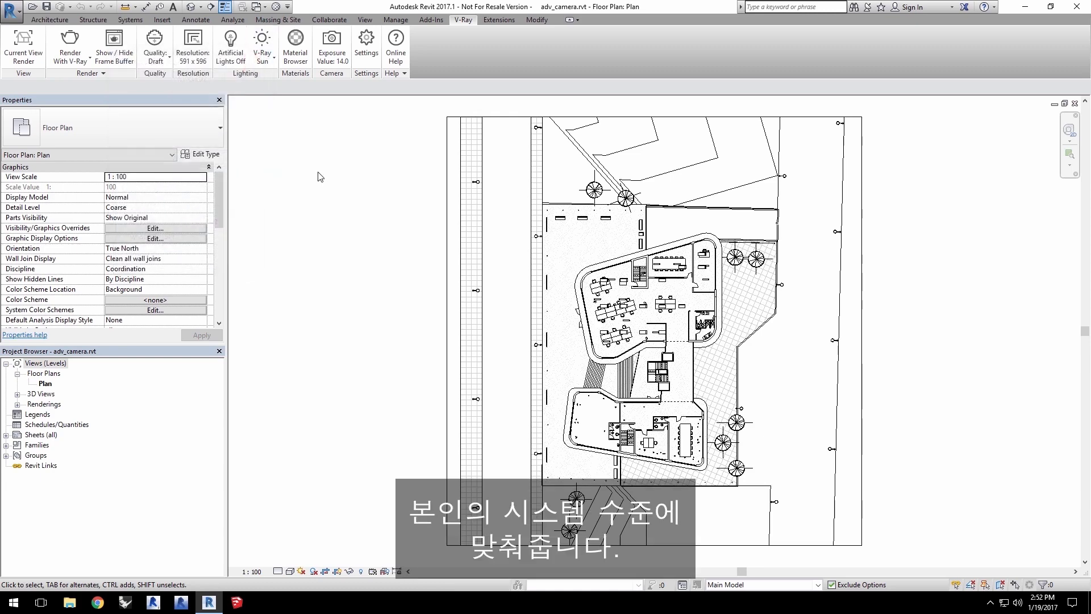
Step: Switch the V-Ray RT engine to GPU Cuda and start an interactive V-Ray RT render
{"action": "left_click", "coordinate": [366, 43]}
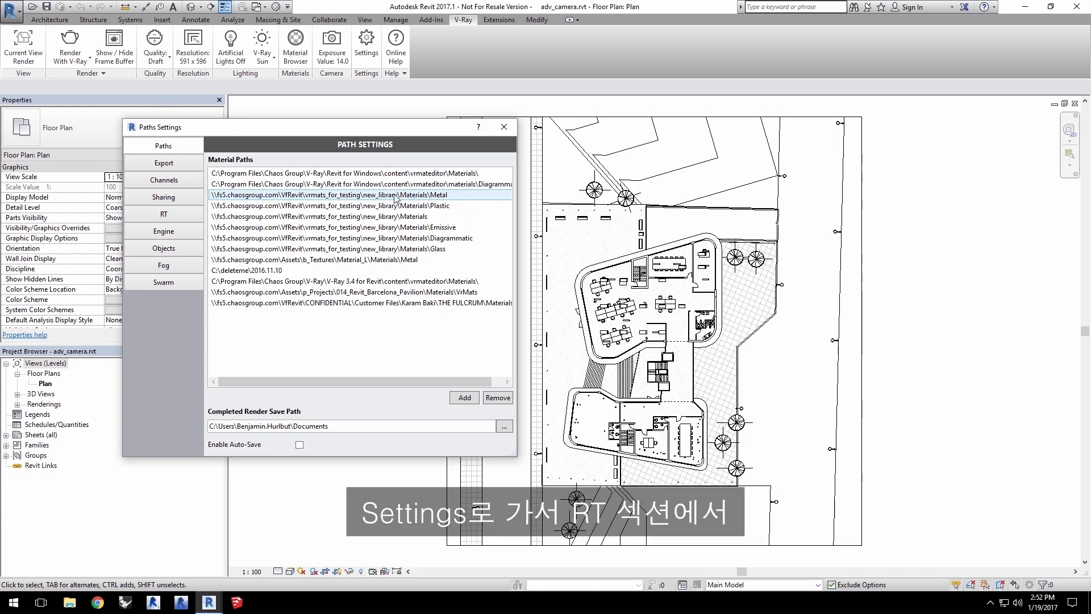
{"action": "left_click", "coordinate": [186, 213]}
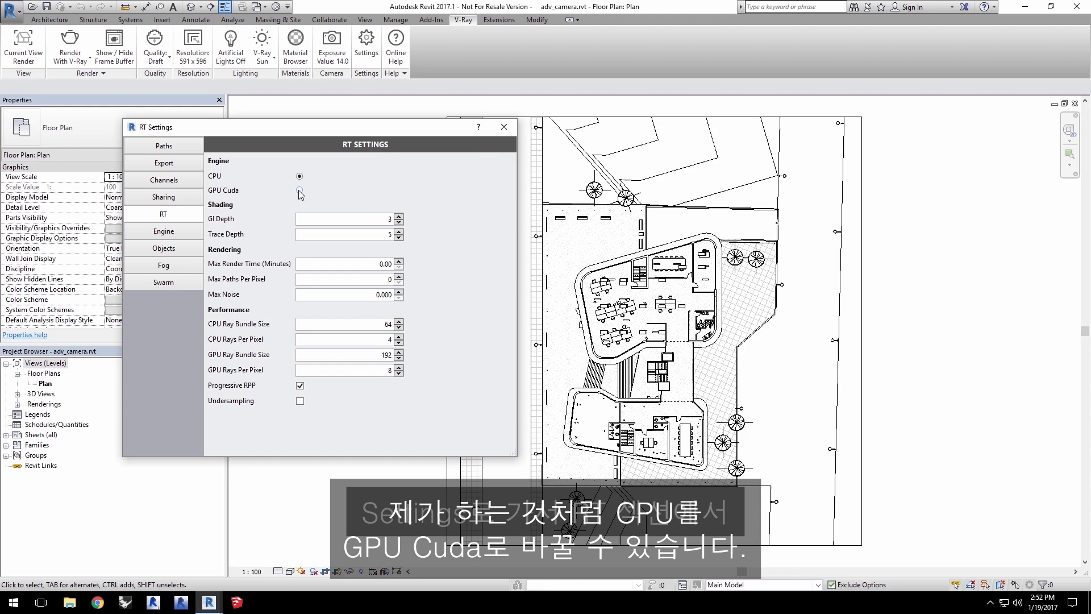
{"action": "left_click", "coordinate": [300, 191]}
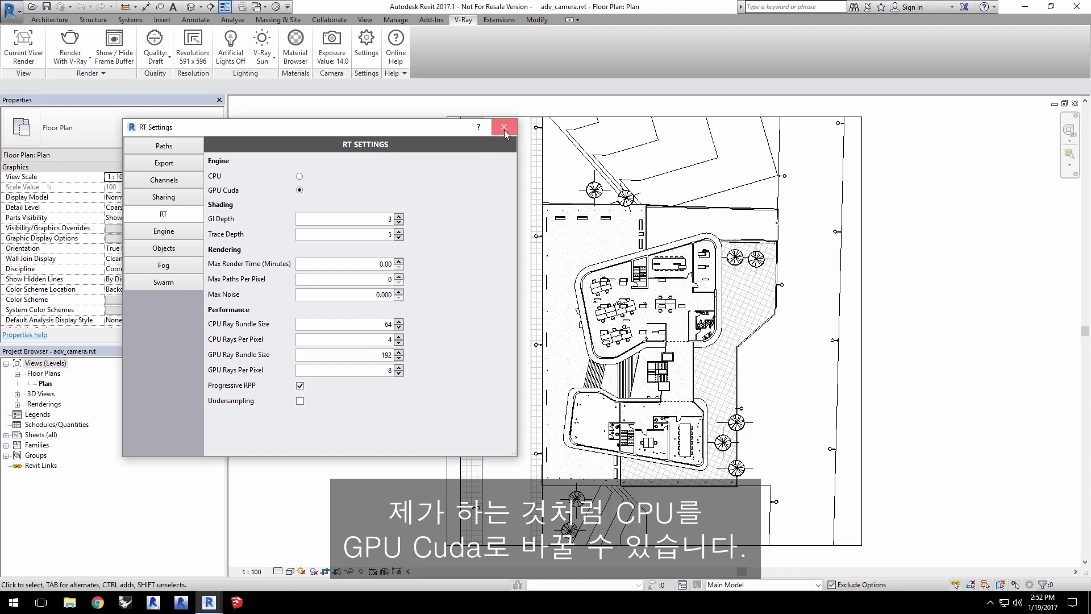
{"action": "left_click", "coordinate": [503, 127]}
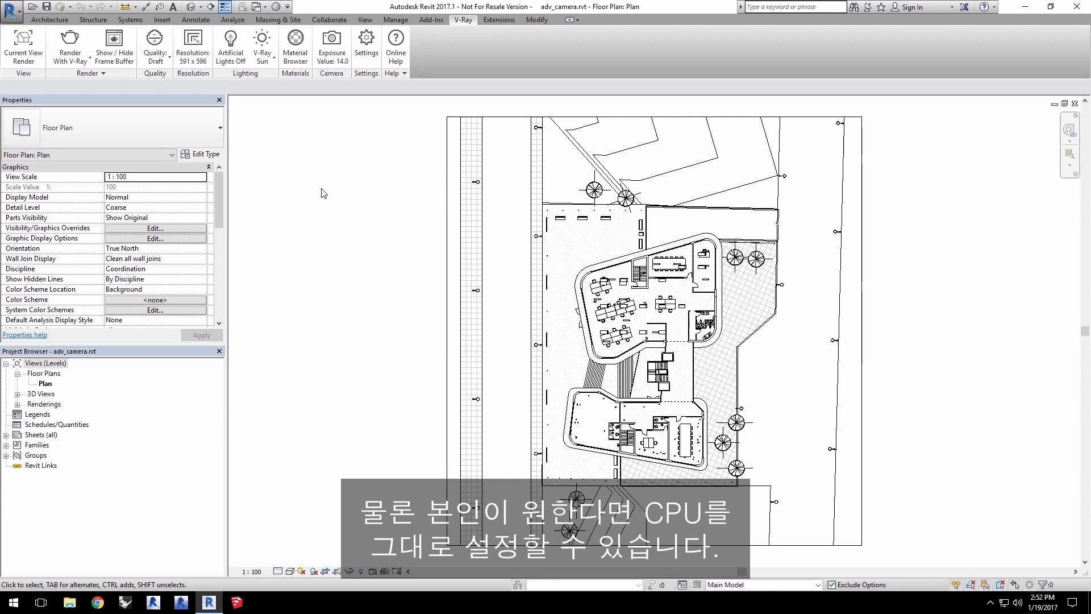
{"action": "left_click", "coordinate": [71, 57]}
{"action": "left_click", "coordinate": [69, 98]}
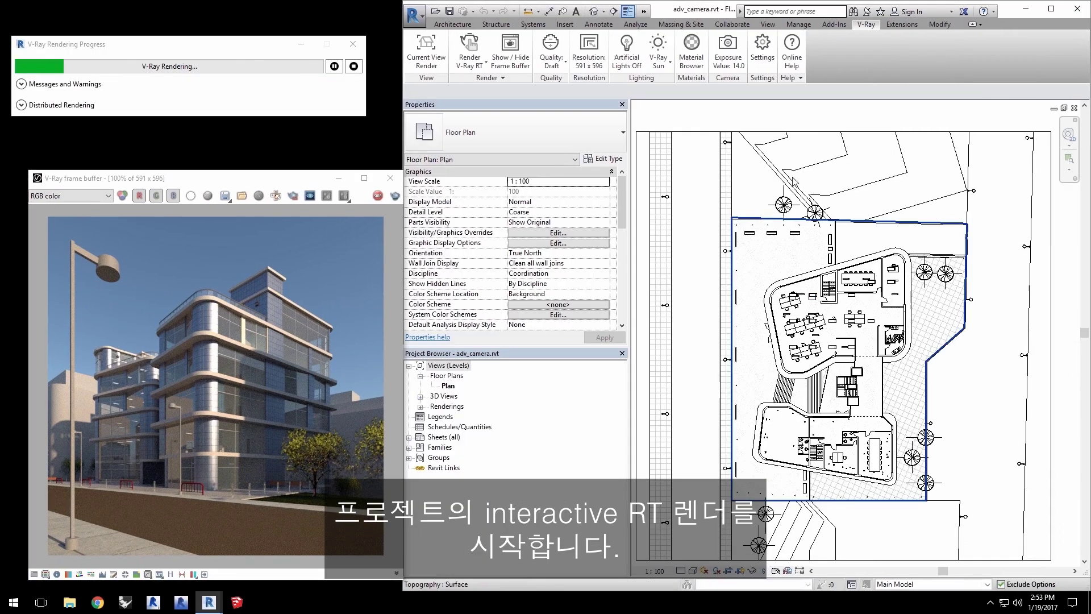
Step: Set Defocus to 0.65 in the effects of the V-Ray camera settings
{"action": "left_click", "coordinate": [728, 51]}
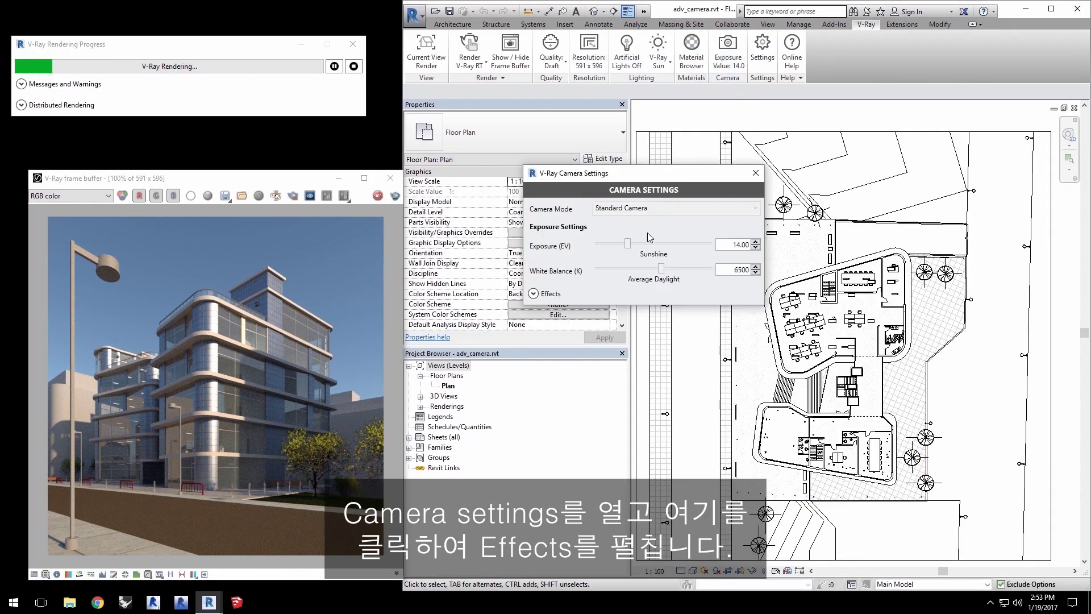
{"action": "left_click", "coordinate": [552, 294]}
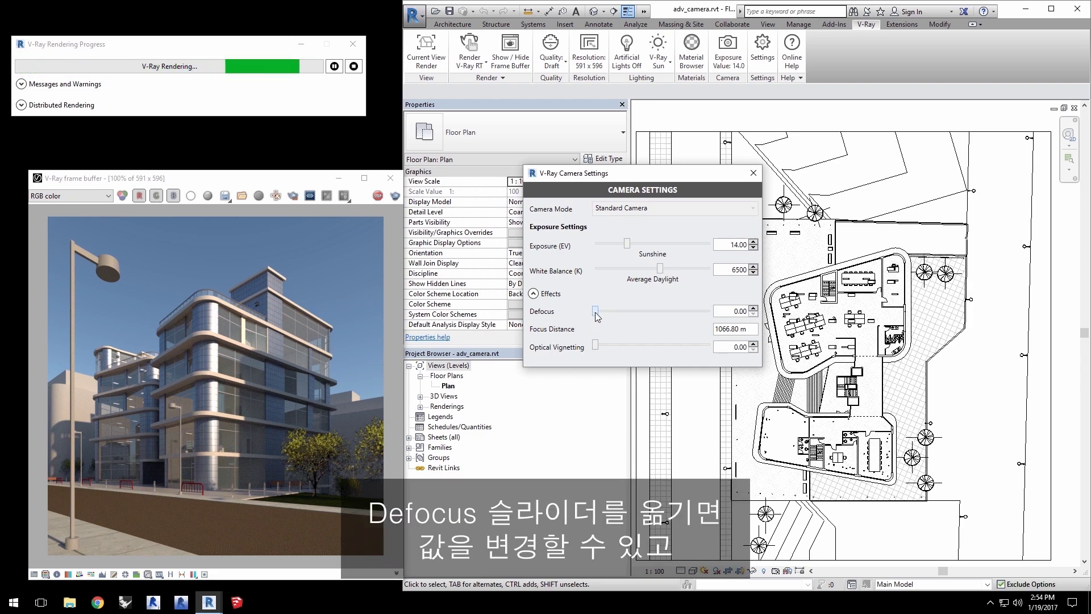
{"action": "left_click_drag", "start_coordinate": [620, 312], "coordinate": [657, 312]}
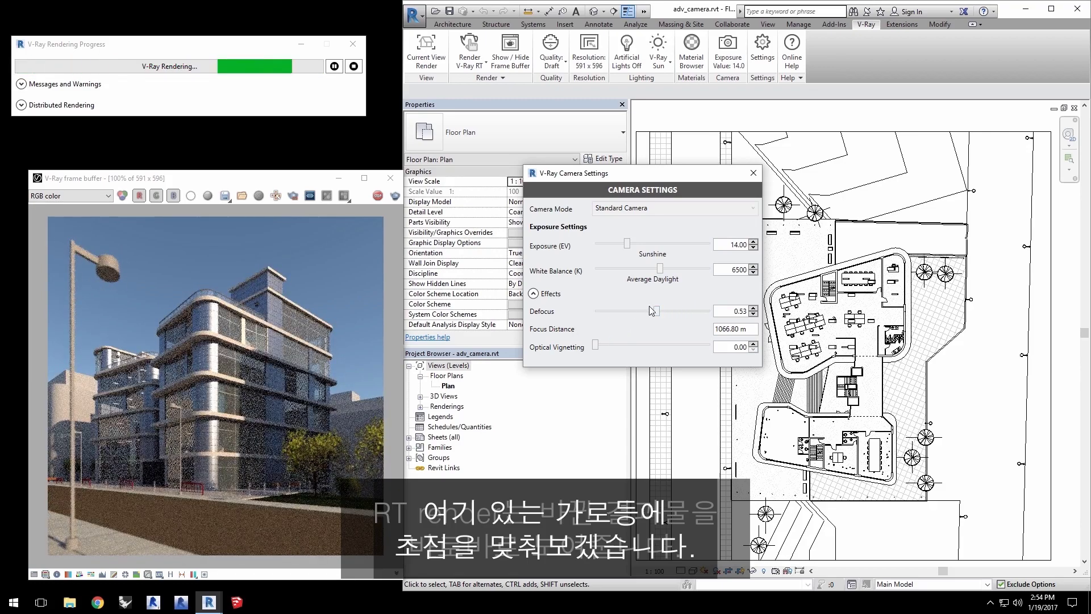
{"action": "left_click", "coordinate": [670, 311]}
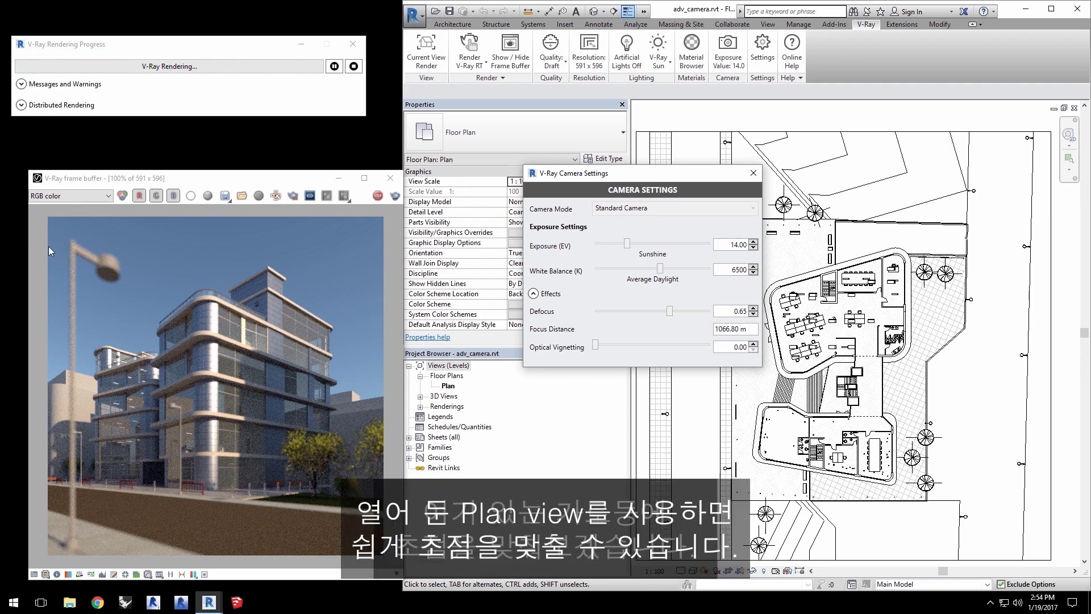
Step: Show the camera of the Render 3D view in the floor plan
{"action": "middle_click_drag", "start_coordinate": [681, 531], "coordinate": [749, 429]}
{"action": "scroll", "coordinate": [749, 428], "scroll_direction": "up", "scroll_amount": 3}
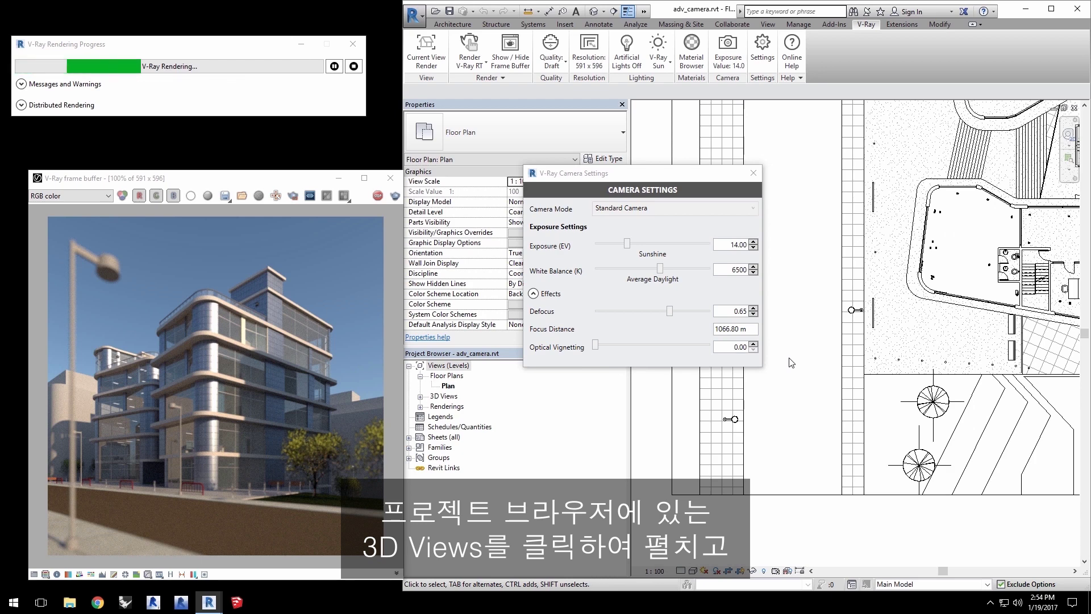
{"action": "left_click", "coordinate": [422, 396]}
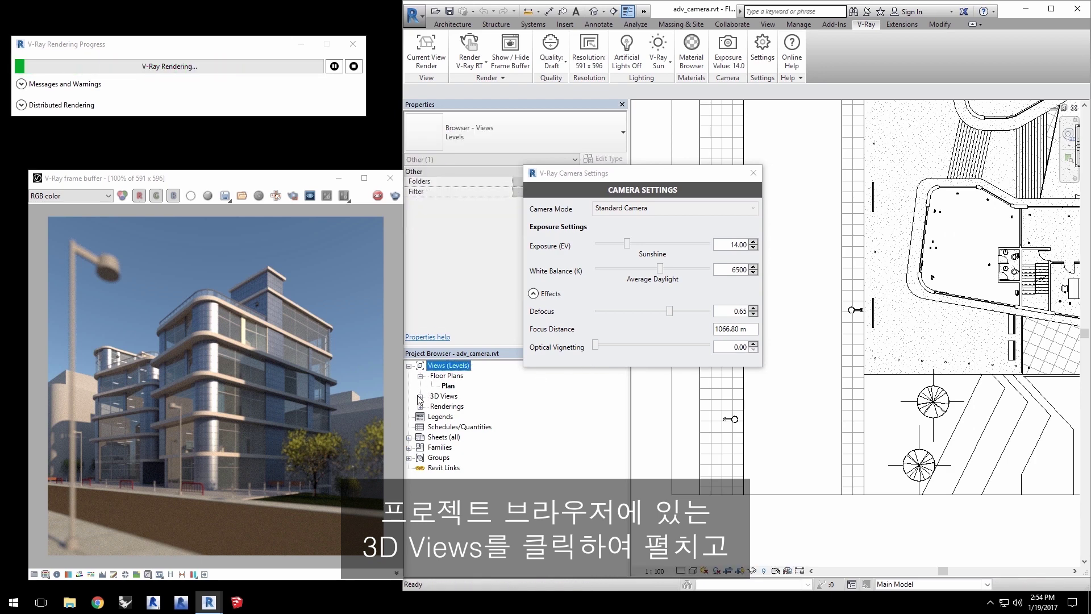
{"action": "left_click", "coordinate": [450, 406]}
{"action": "right_click", "coordinate": [450, 406]}
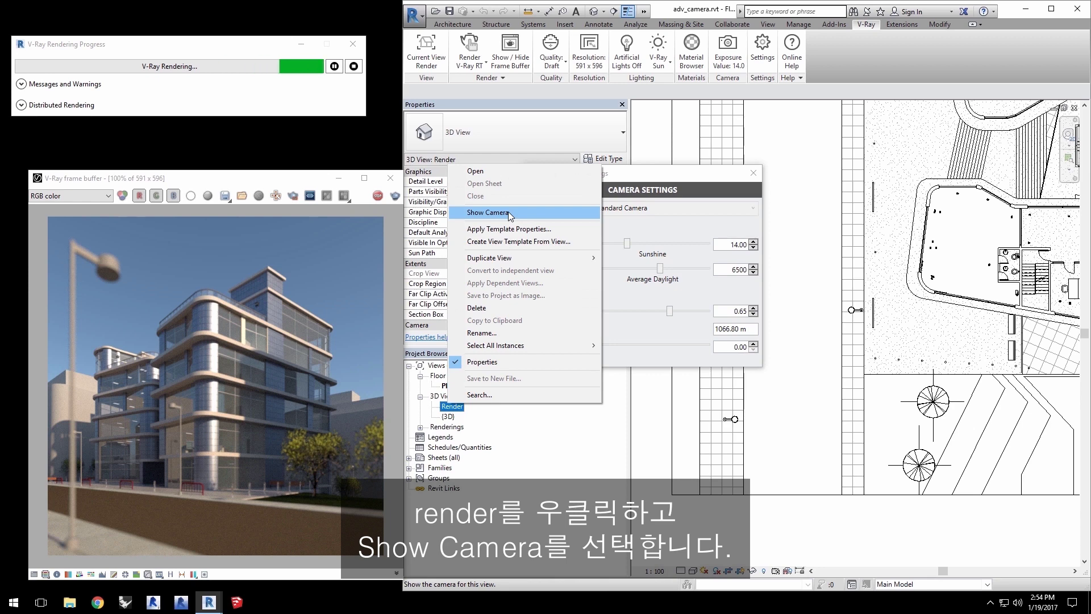
{"action": "left_click", "coordinate": [488, 213]}
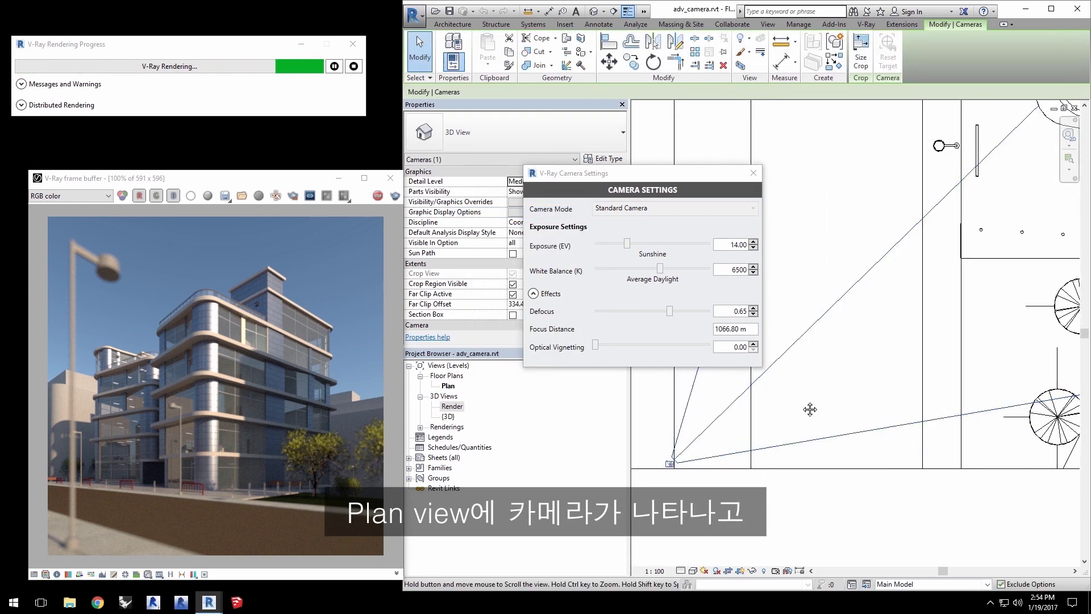
Step: Draw a detail-line circle centred on the camera and reaching the nearest street light, with a radius of about 7.3 m
{"action": "middle_click_drag", "start_coordinate": [810, 410], "coordinate": [865, 443]}
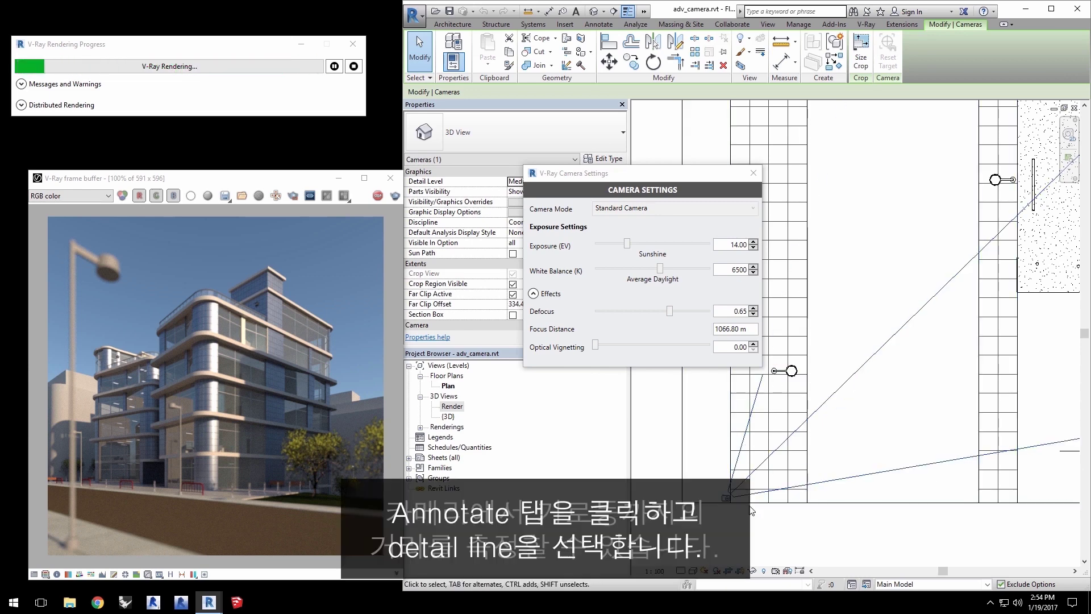
{"action": "left_click", "coordinate": [598, 24]}
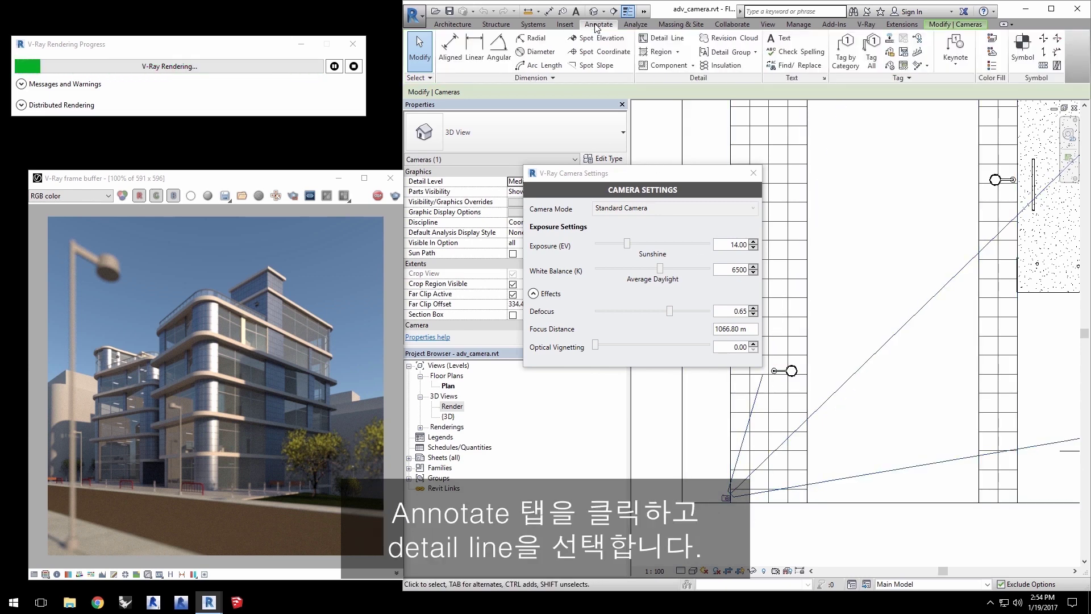
{"action": "left_click", "coordinate": [656, 38]}
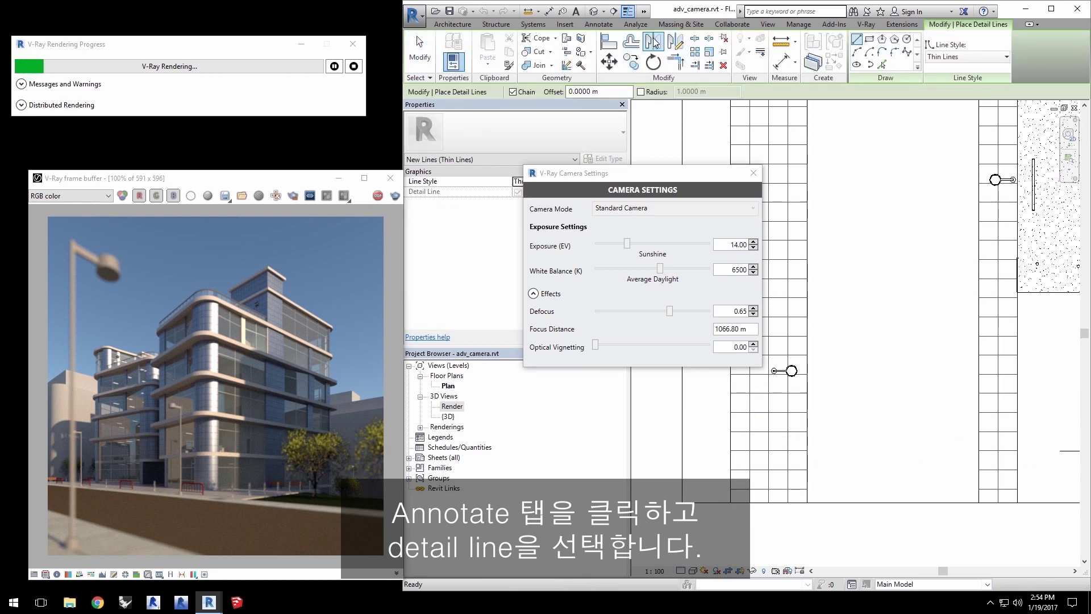
{"action": "left_click", "coordinate": [907, 40]}
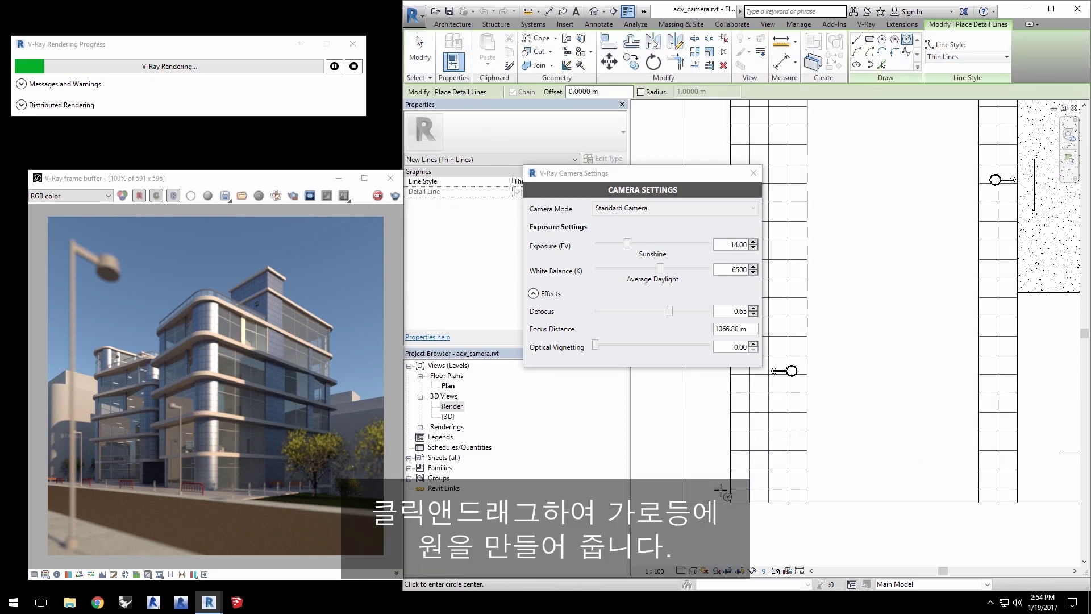
{"action": "left_click", "coordinate": [721, 491]}
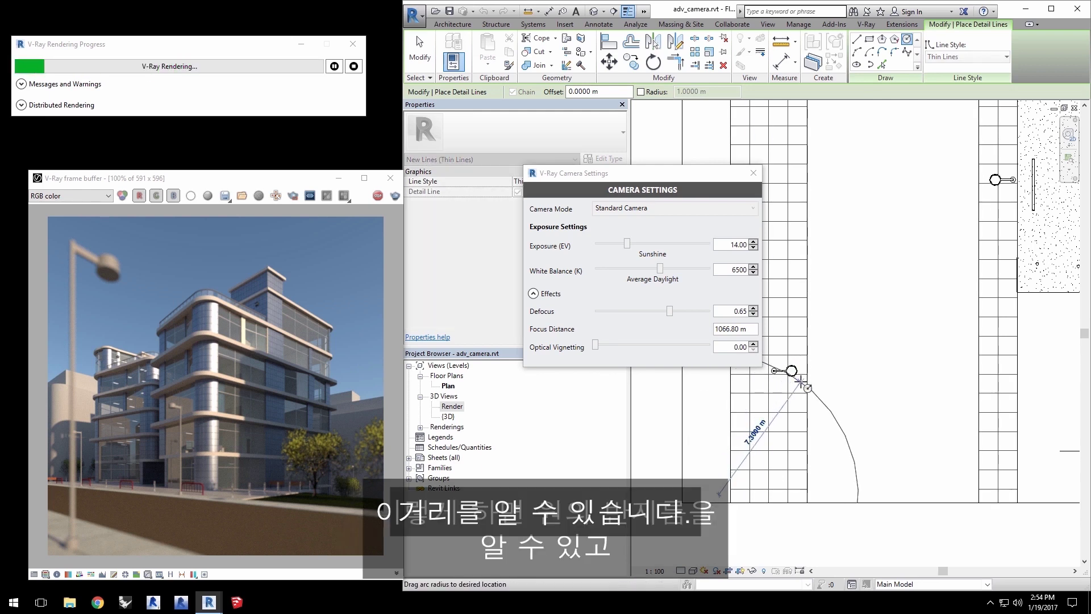
{"action": "left_click", "coordinate": [800, 382]}
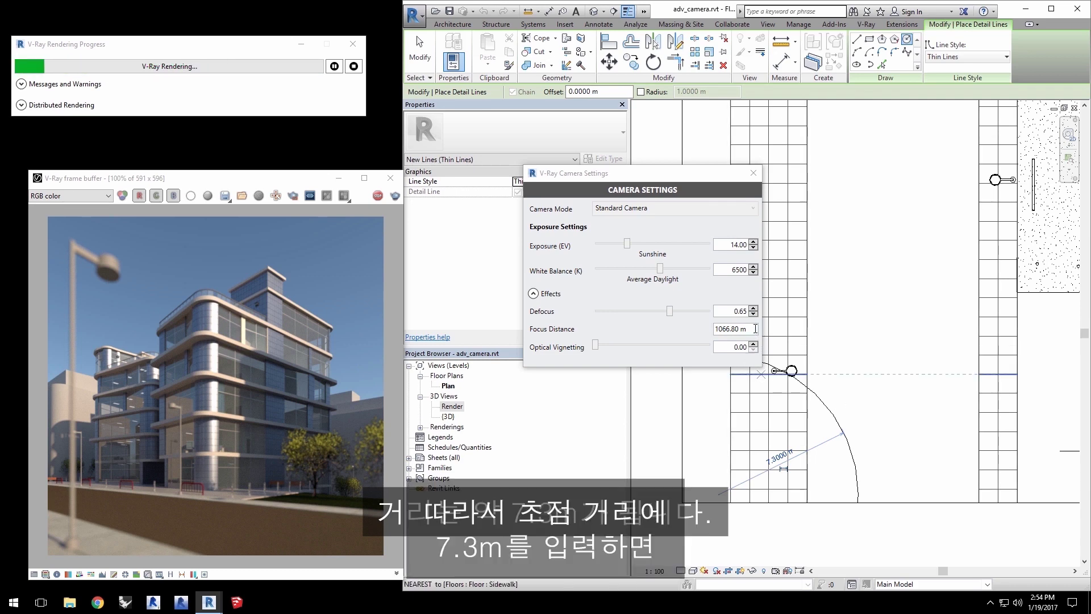
Step: Set the V-Ray camera's focus distance to 7.3 m
{"action": "double_click", "coordinate": [755, 329]}
{"action": "type", "text": "7."}
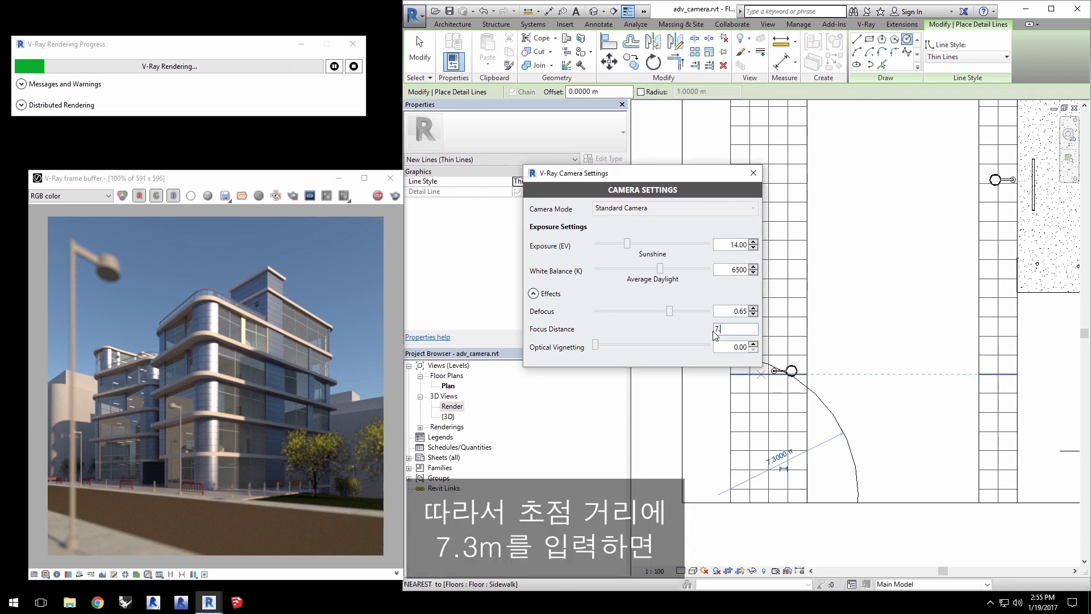
{"action": "type", "text": "3"}
{"action": "key", "text": "Return"}
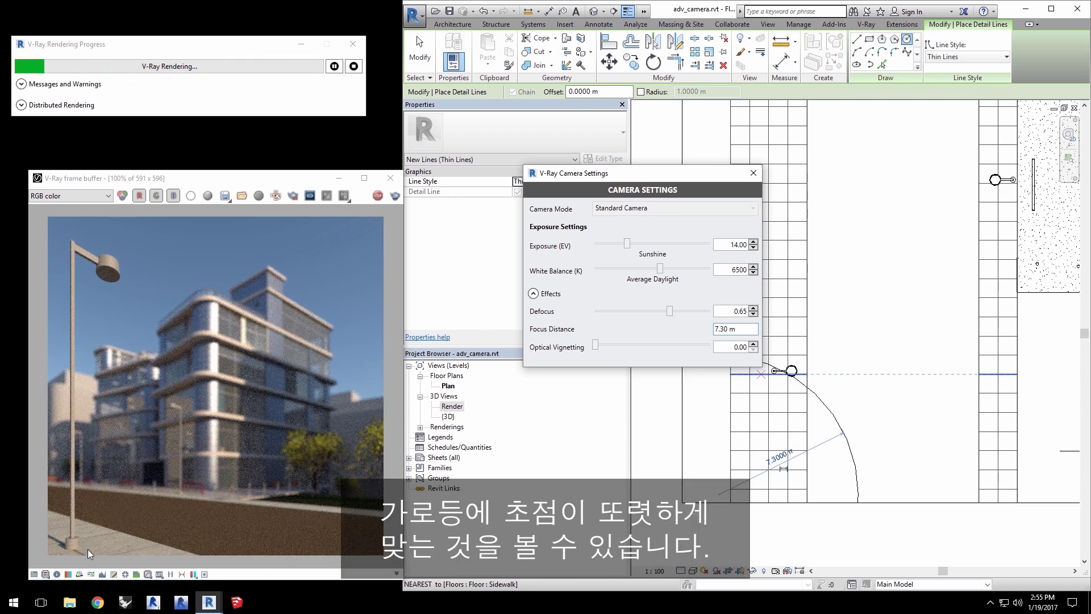
Step: Draw a second detail circle from the camera to the building's front corner, with a radius of about 28.8 m
{"action": "middle_click_drag", "start_coordinate": [916, 409], "coordinate": [888, 370]}
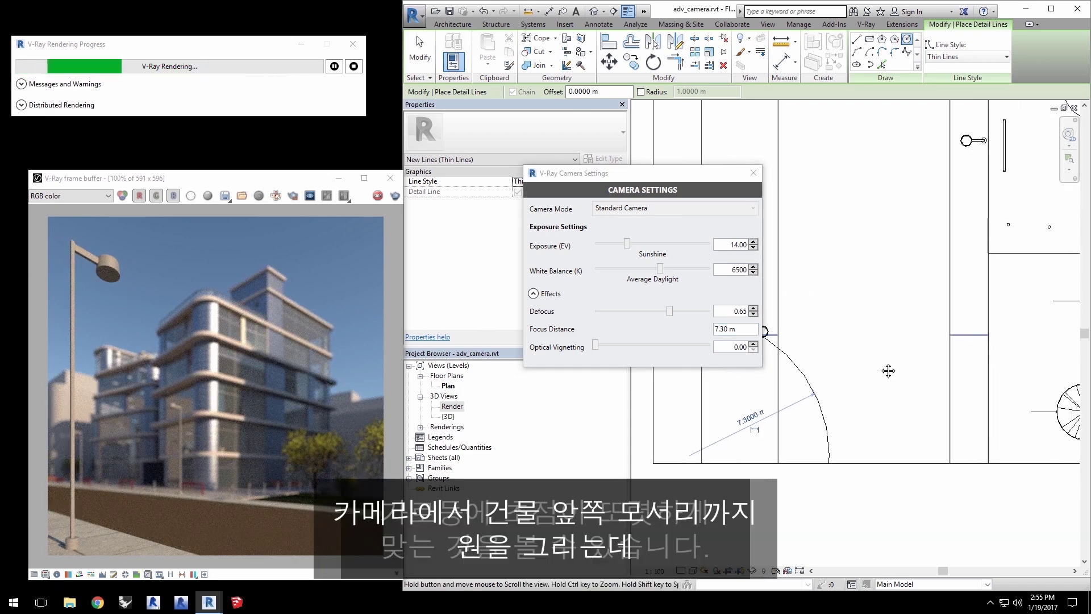
{"action": "scroll", "coordinate": [776, 381], "scroll_direction": "down", "scroll_amount": 2}
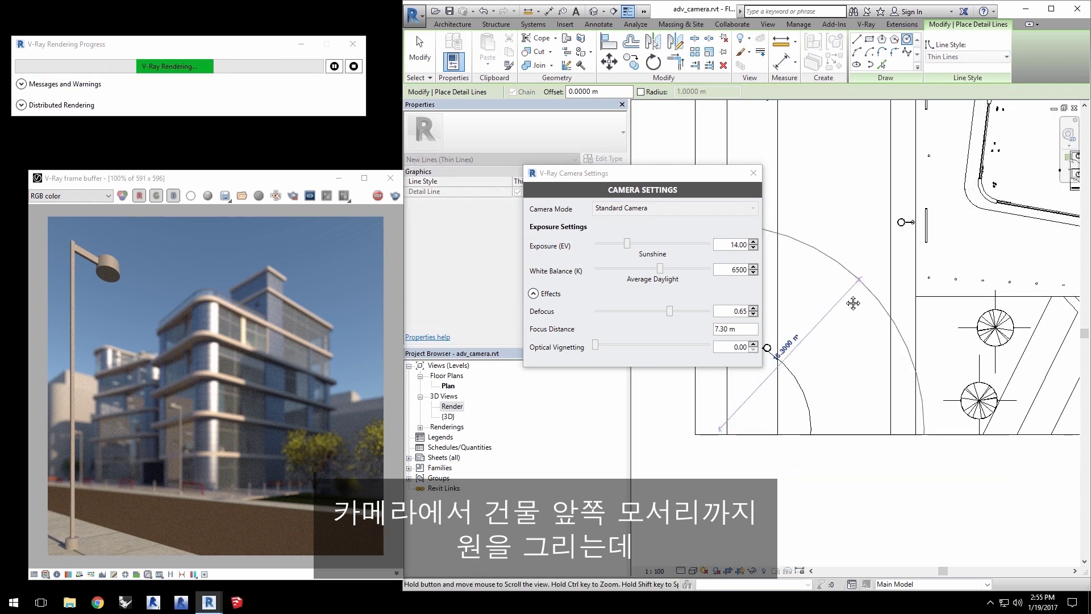
{"action": "scroll", "coordinate": [966, 226], "scroll_direction": "up", "scroll_amount": 3}
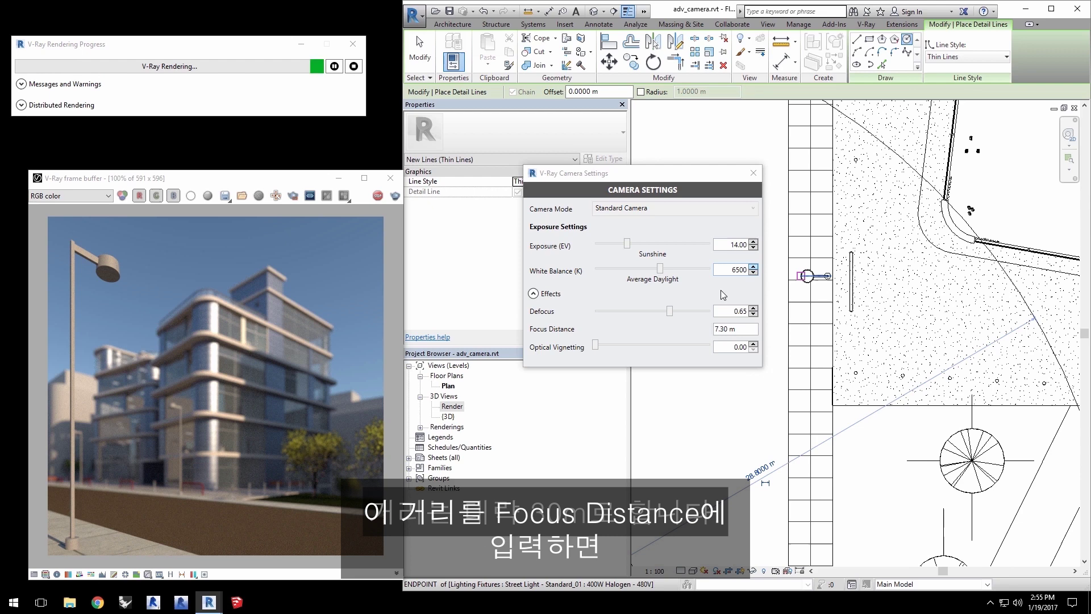
Step: Set the V-Ray camera's focus distance to 30 m
{"action": "double_click", "coordinate": [730, 329]}
{"action": "type", "text": "30"}
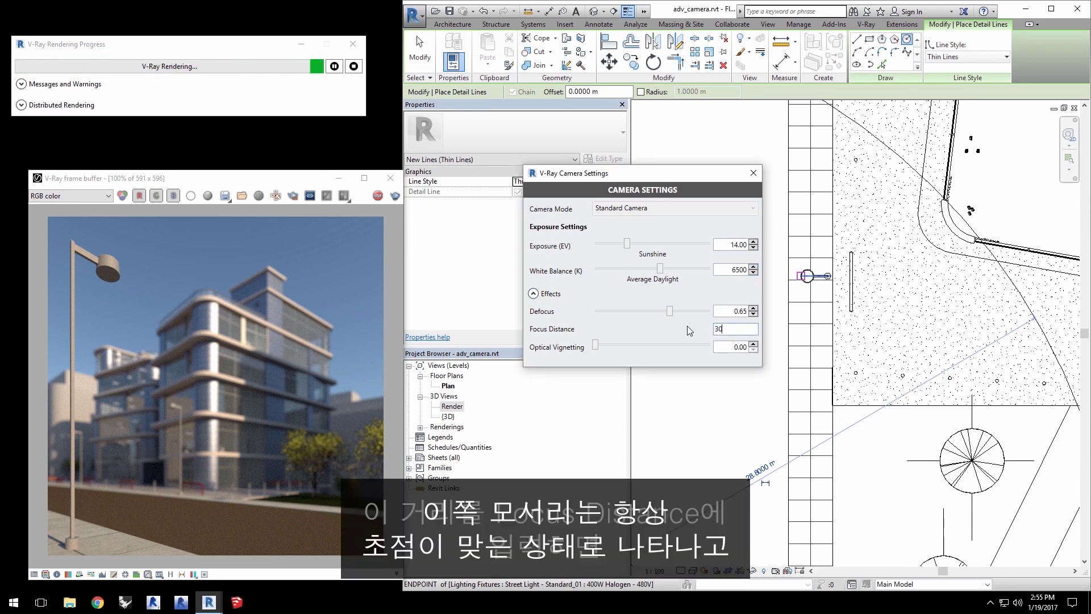
{"action": "key", "text": "Return"}
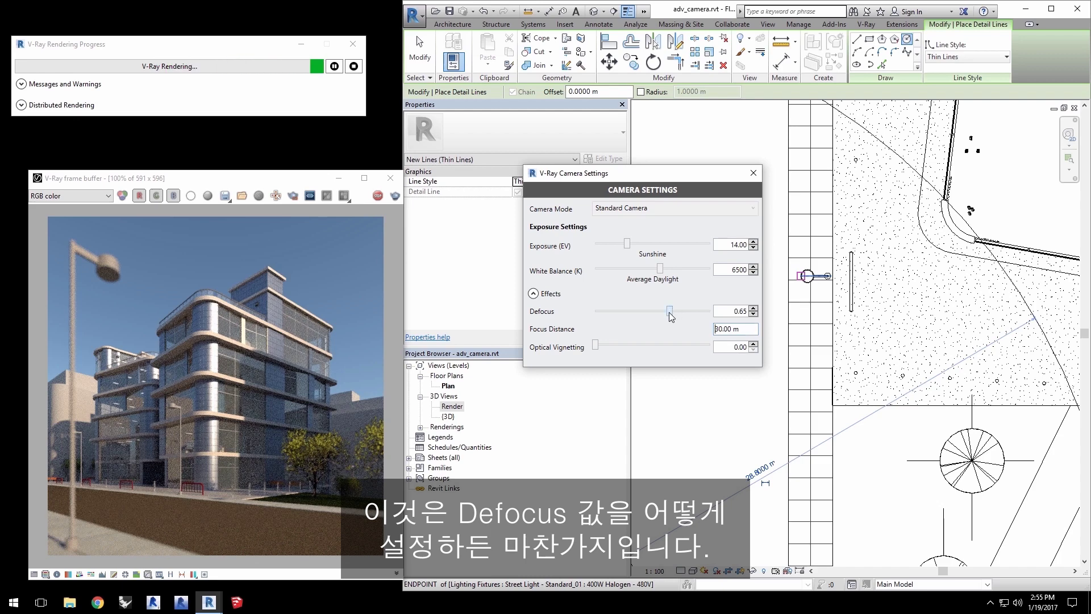
Step: Try a stronger Defocus of 0.86 and return it to 0.65
{"action": "left_click_drag", "start_coordinate": [669, 313], "coordinate": [693, 311]}
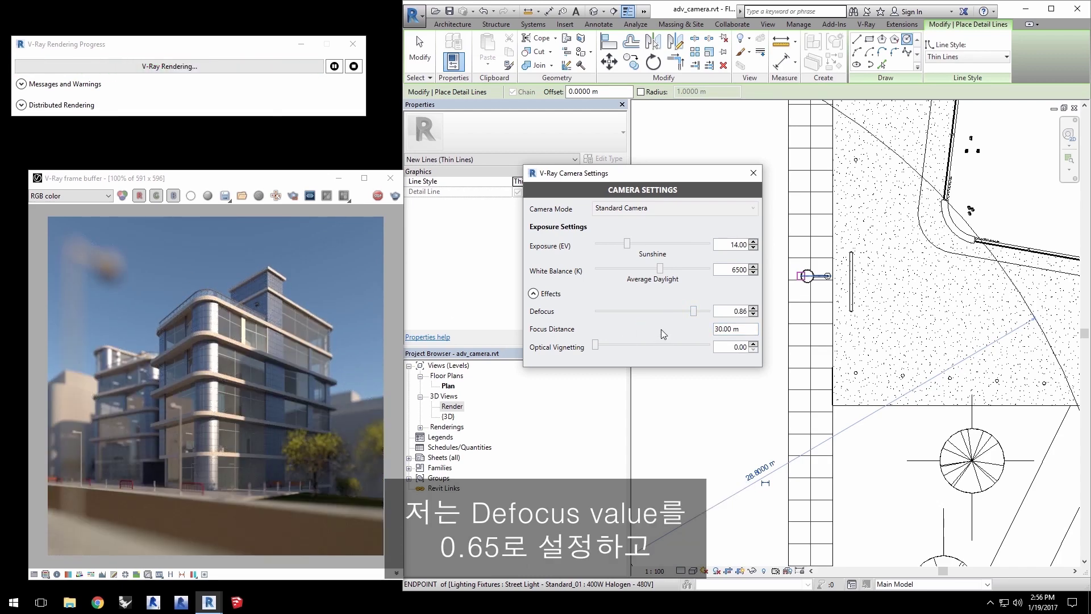
{"action": "left_click_drag", "start_coordinate": [686, 313], "coordinate": [670, 312]}
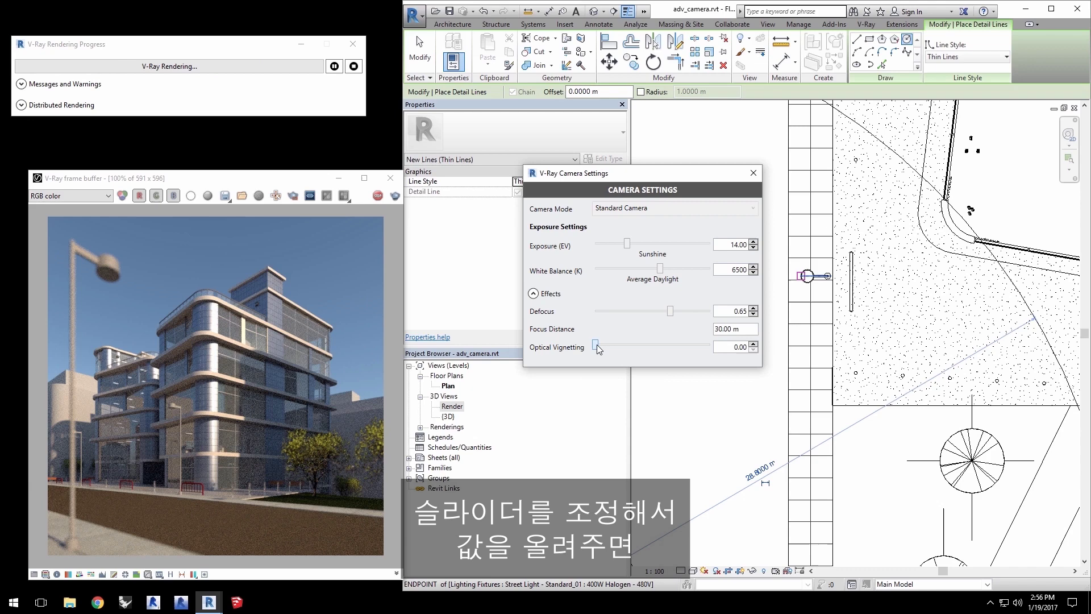
Step: Try Optical Vignetting values of 0.32 and 0.52 on the V-Ray camera and return it to 0
{"action": "left_click_drag", "start_coordinate": [597, 345], "coordinate": [604, 345]}
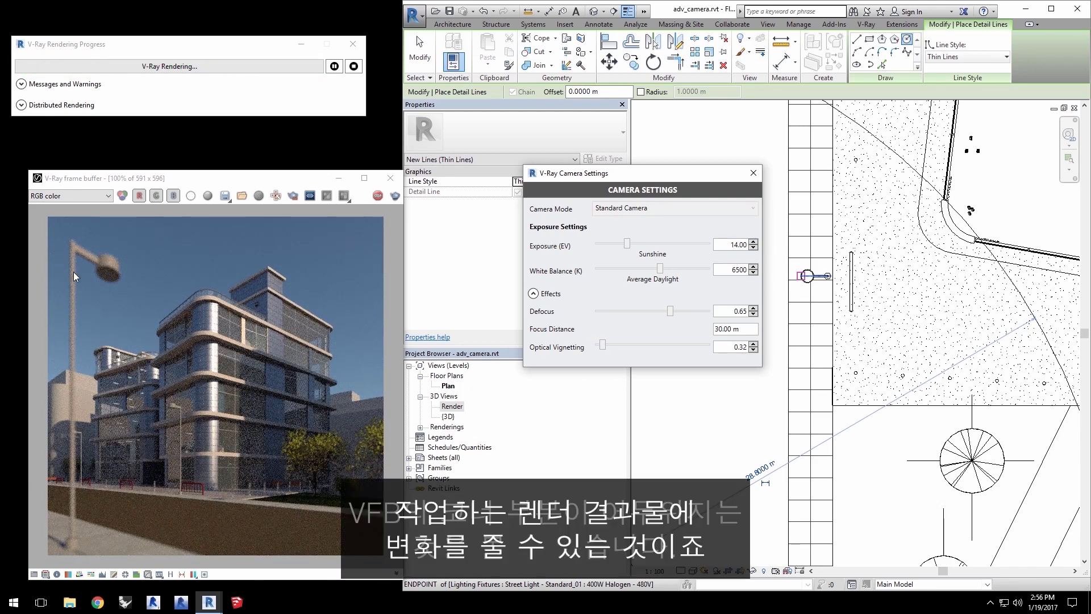
{"action": "left_click_drag", "start_coordinate": [603, 345], "coordinate": [608, 346]}
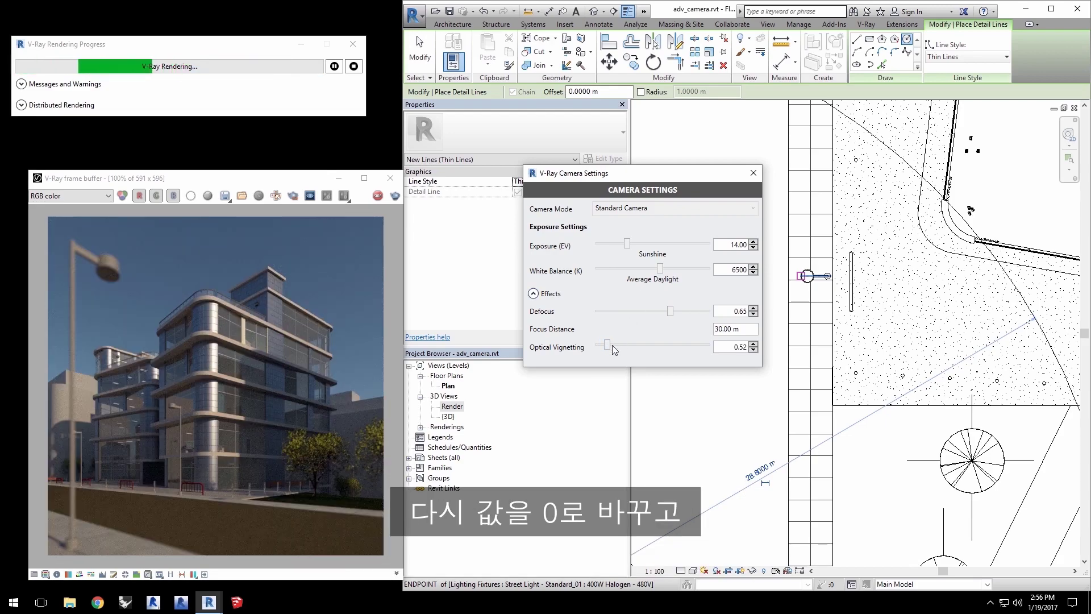
{"action": "left_click_drag", "start_coordinate": [607, 345], "coordinate": [595, 345]}
Step: Set the V-Ray camera's Defocus to 0 and close the camera settings
{"action": "left_click_drag", "start_coordinate": [670, 311], "coordinate": [532, 316]}
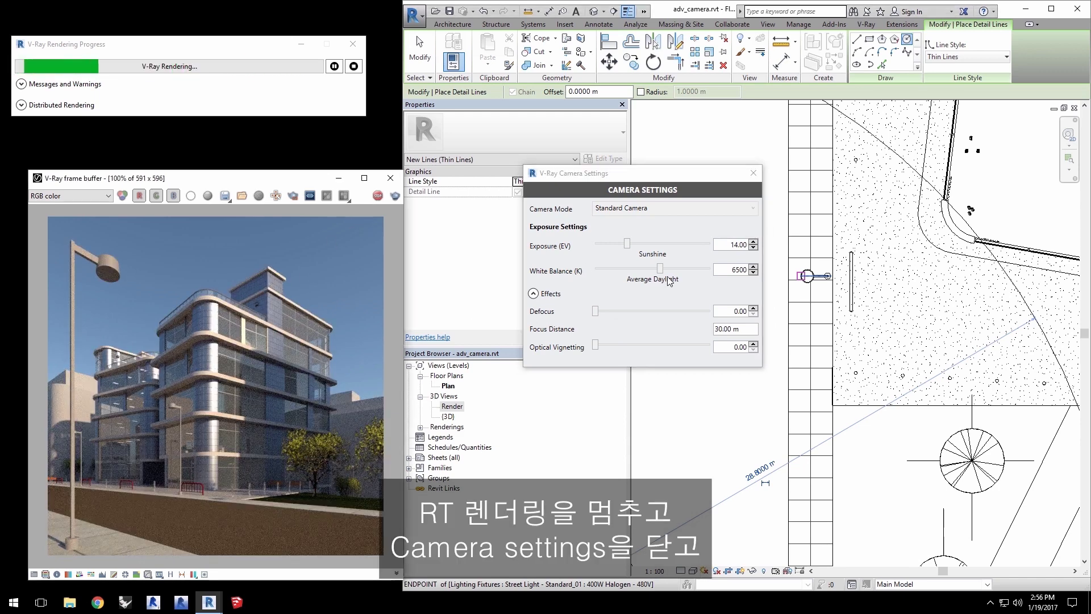
{"action": "left_click", "coordinate": [754, 173]}
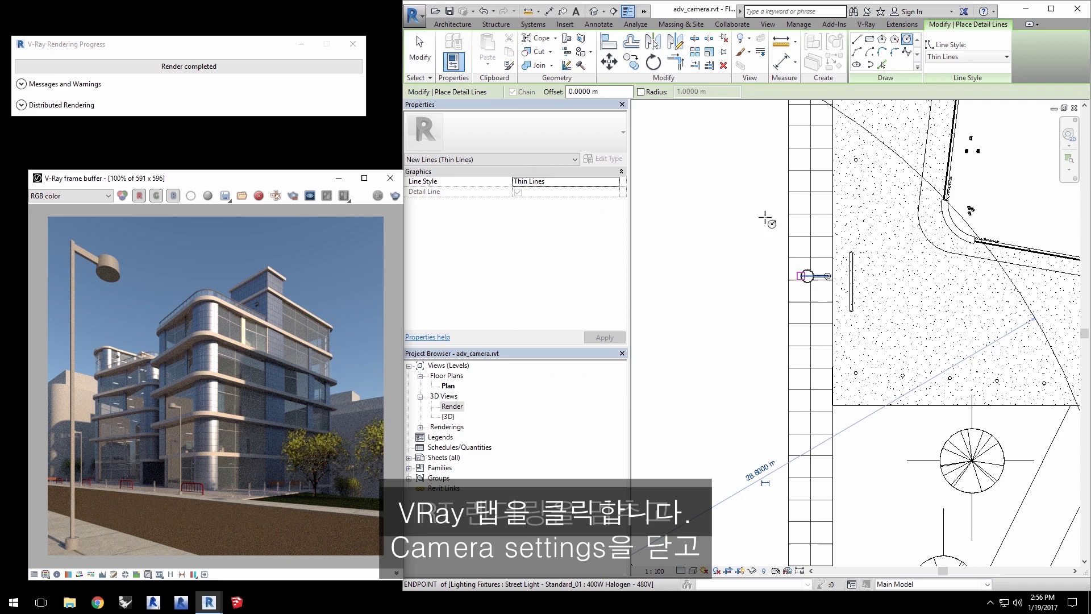
Step: Exit the detail circle tool so the V-Ray commands can be used
{"action": "left_click", "coordinate": [864, 24]}
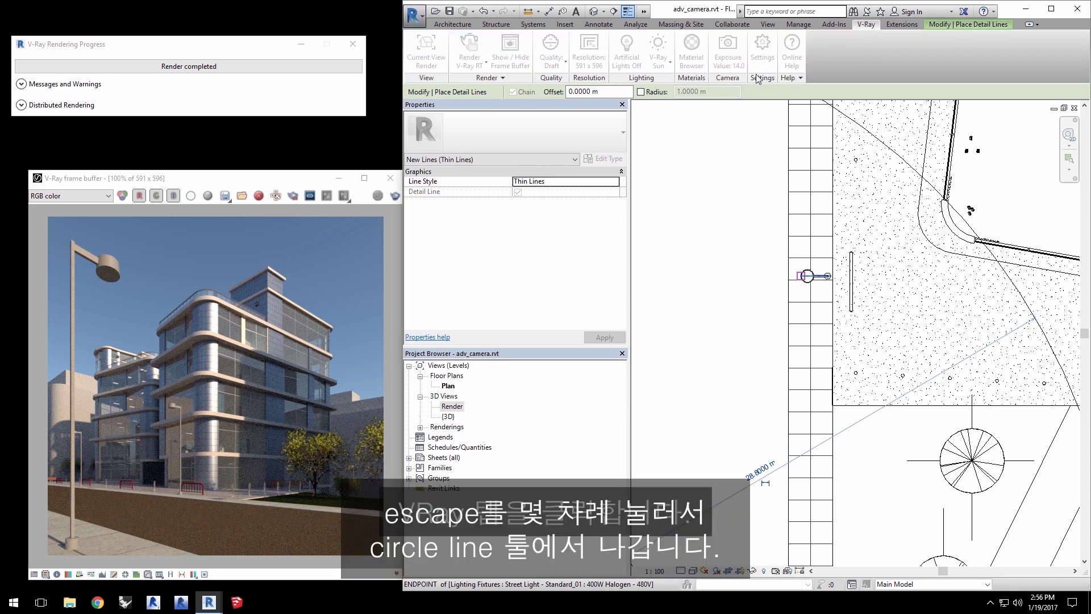
{"action": "middle_click_drag", "start_coordinate": [752, 217], "coordinate": [731, 233]}
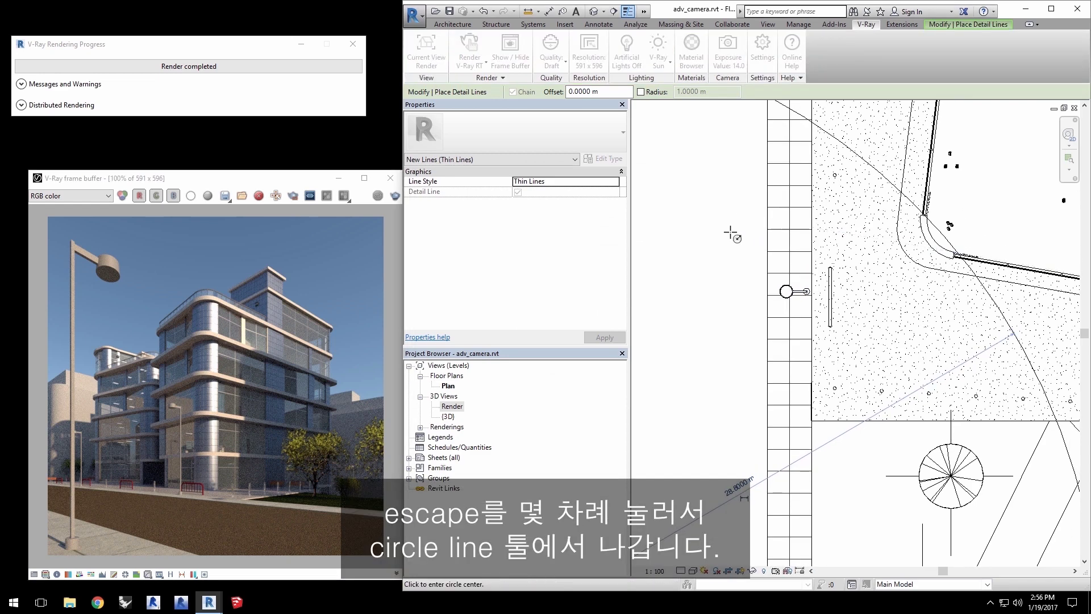
{"action": "key", "text": "Escape"}
{"action": "key", "text": "Escape"}
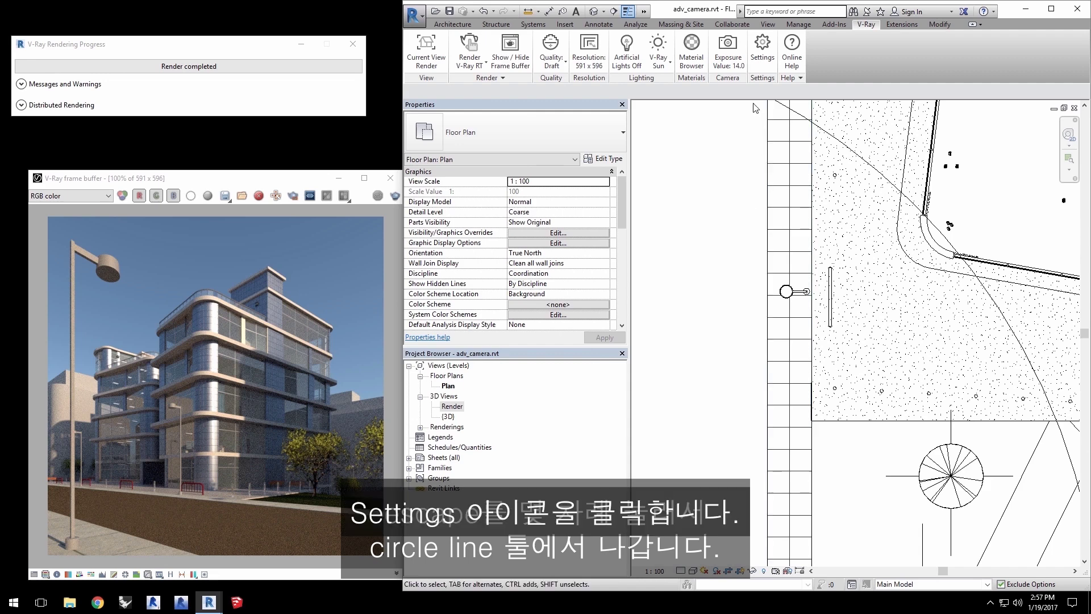
Step: Load adv_camera.xml in the V-Ray Sharing settings and import all of its environment and camera values
{"action": "left_click", "coordinate": [762, 50]}
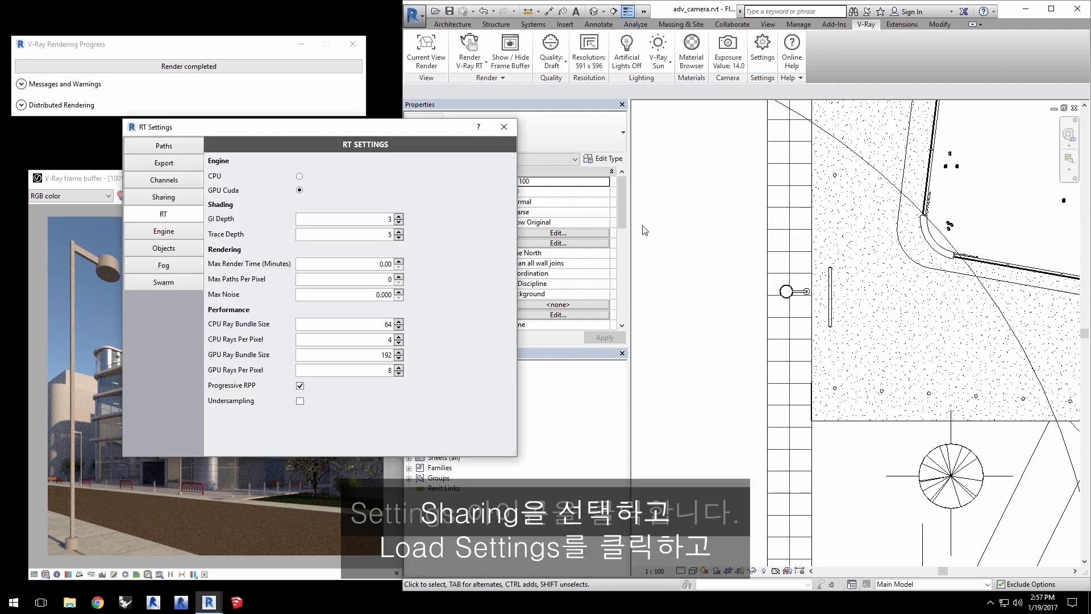
{"action": "left_click", "coordinate": [165, 200]}
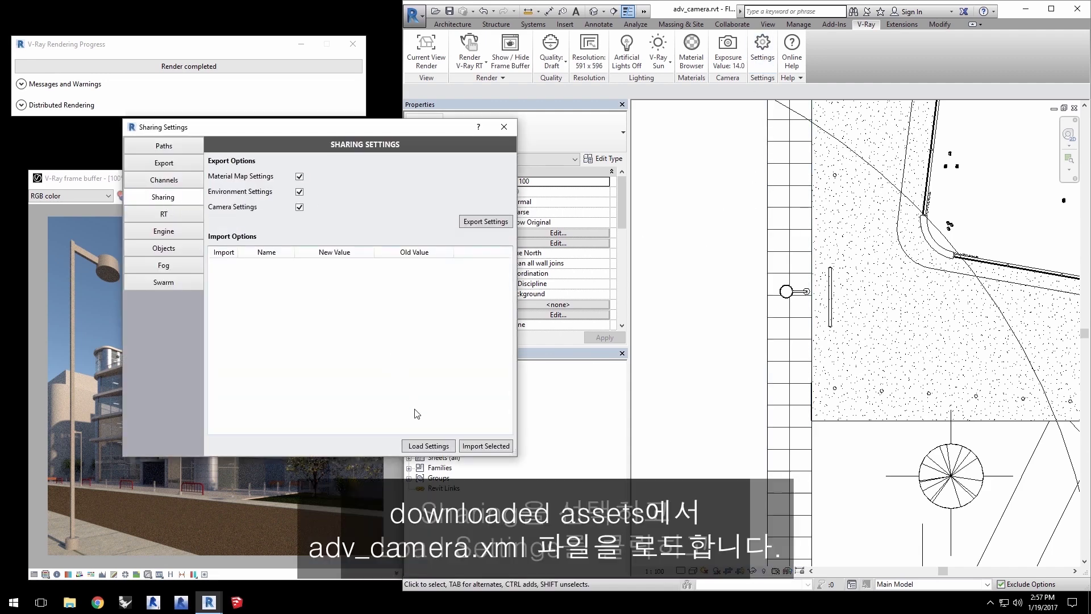
{"action": "left_click", "coordinate": [426, 447]}
{"action": "left_click", "coordinate": [248, 216]}
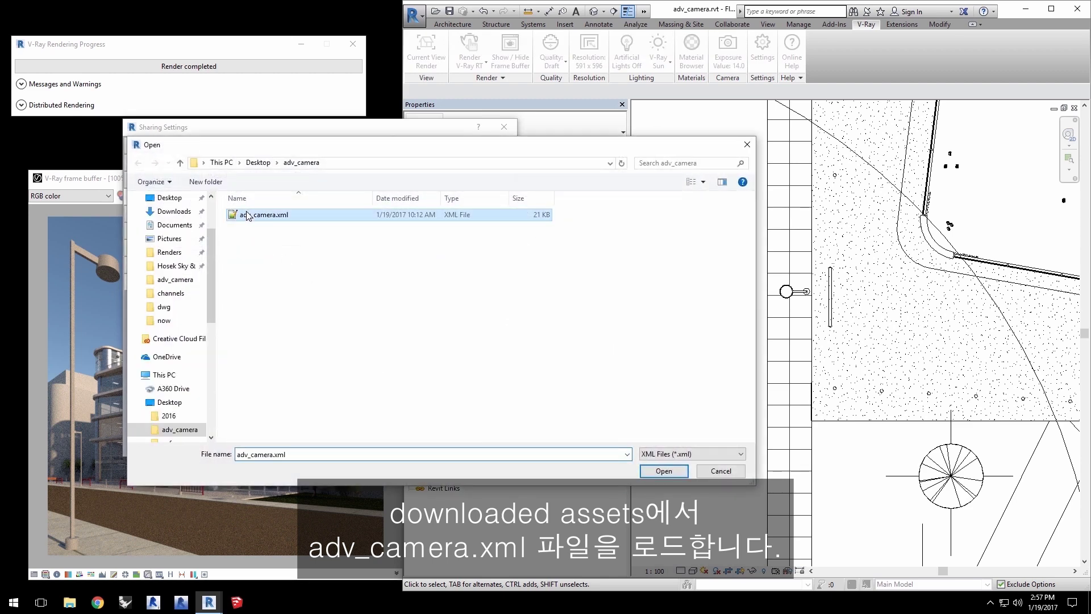
{"action": "left_click", "coordinate": [664, 471]}
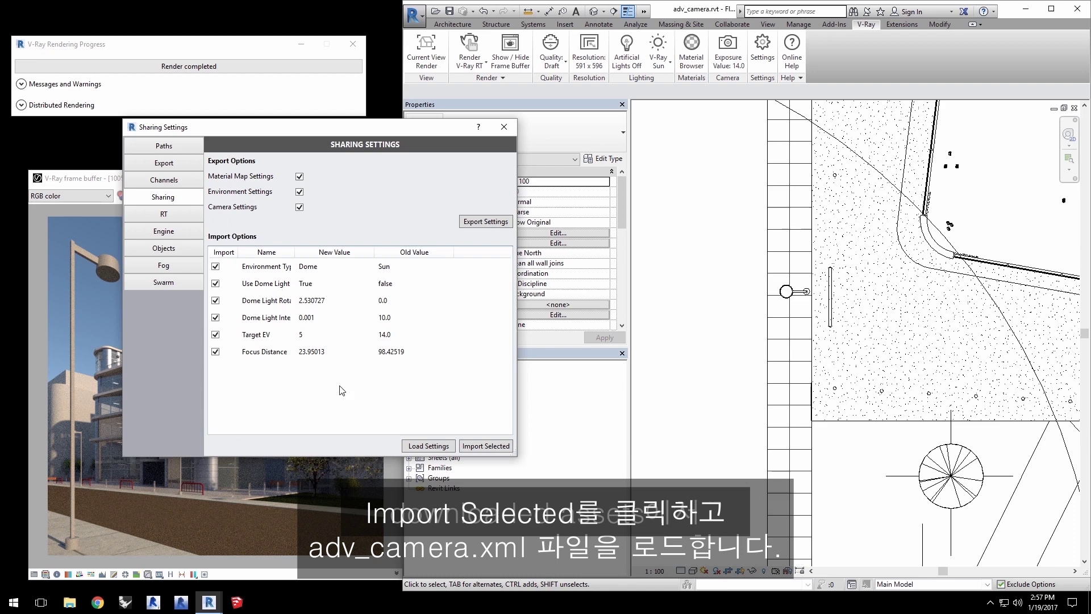
{"action": "left_click", "coordinate": [498, 446]}
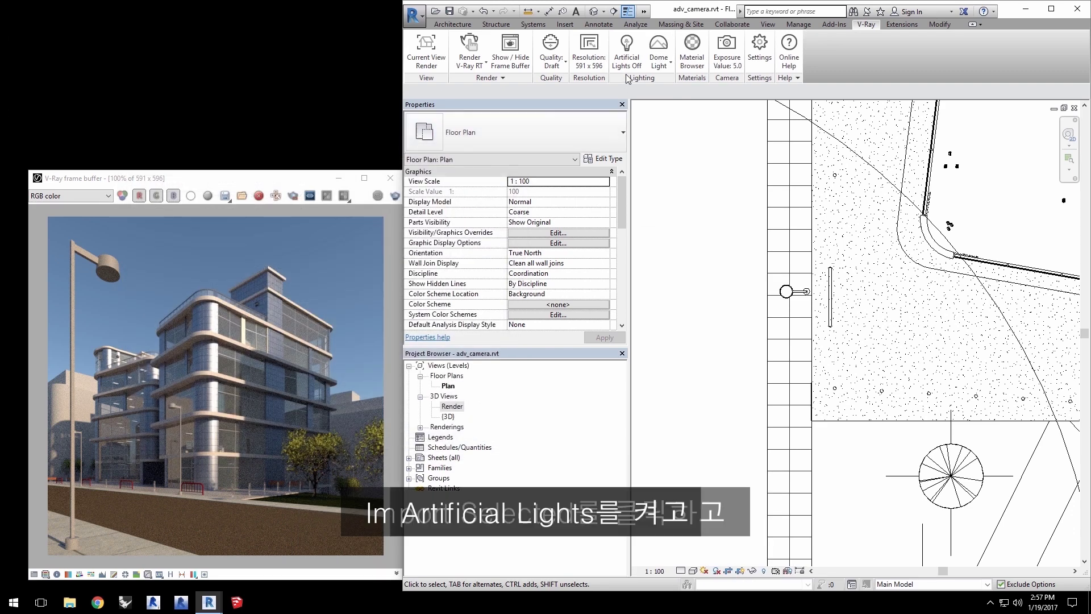
Step: Turn on artificial lights and enable both the opaque and transparent global material overrides
{"action": "left_click", "coordinate": [626, 52]}
{"action": "left_click", "coordinate": [692, 48]}
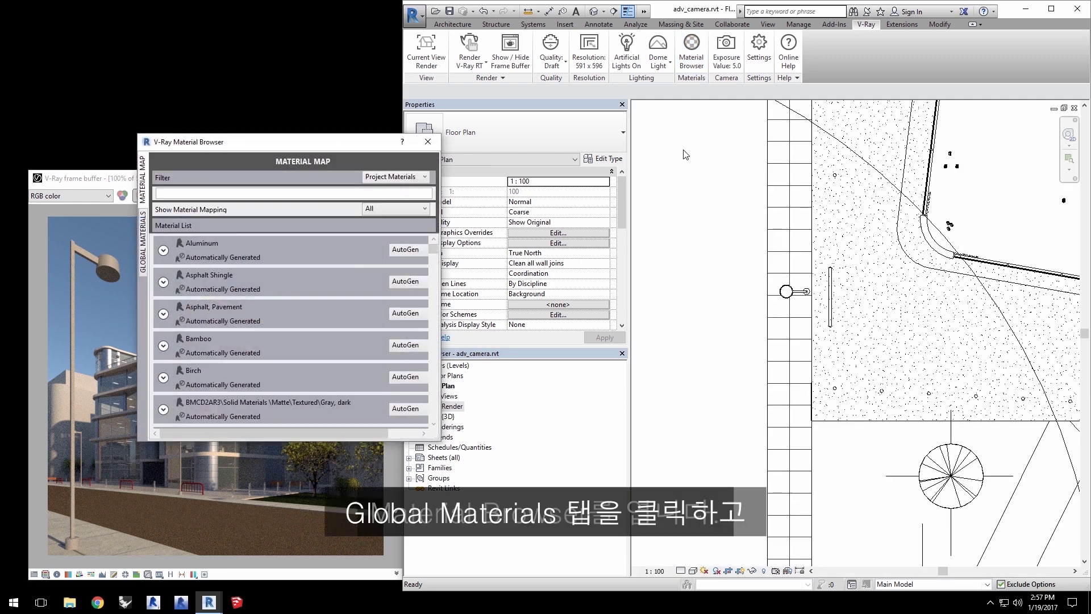
{"action": "left_click", "coordinate": [143, 239]}
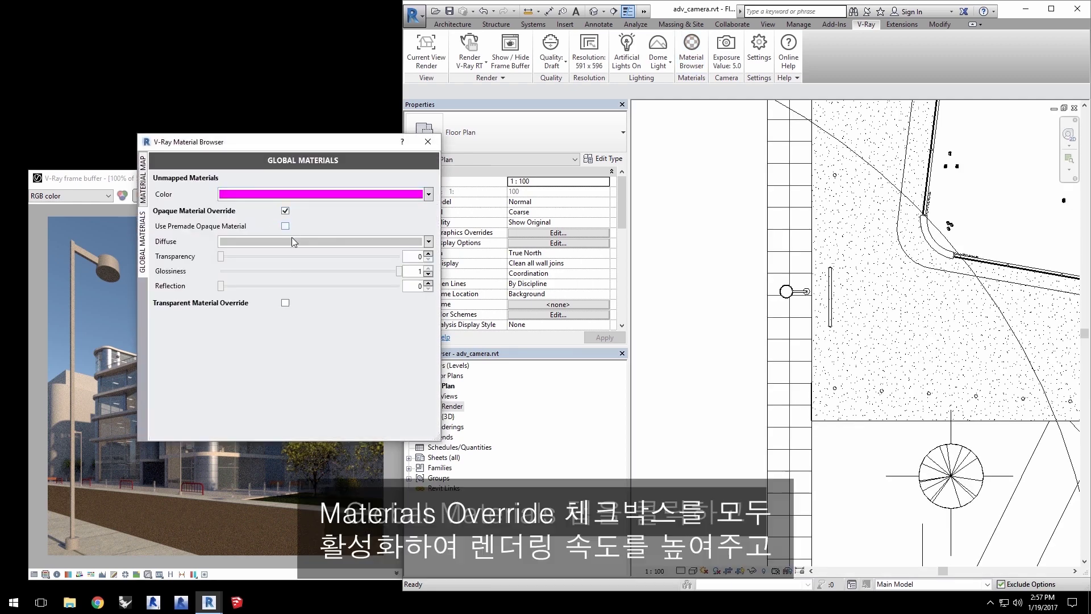
{"action": "left_click", "coordinate": [286, 302]}
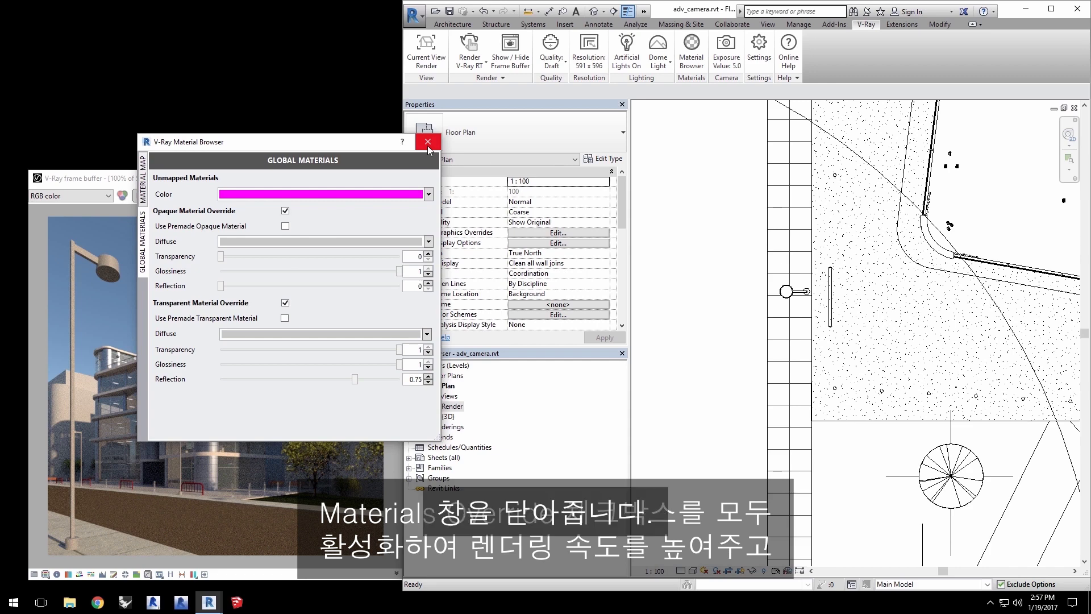
{"action": "left_click", "coordinate": [428, 141]}
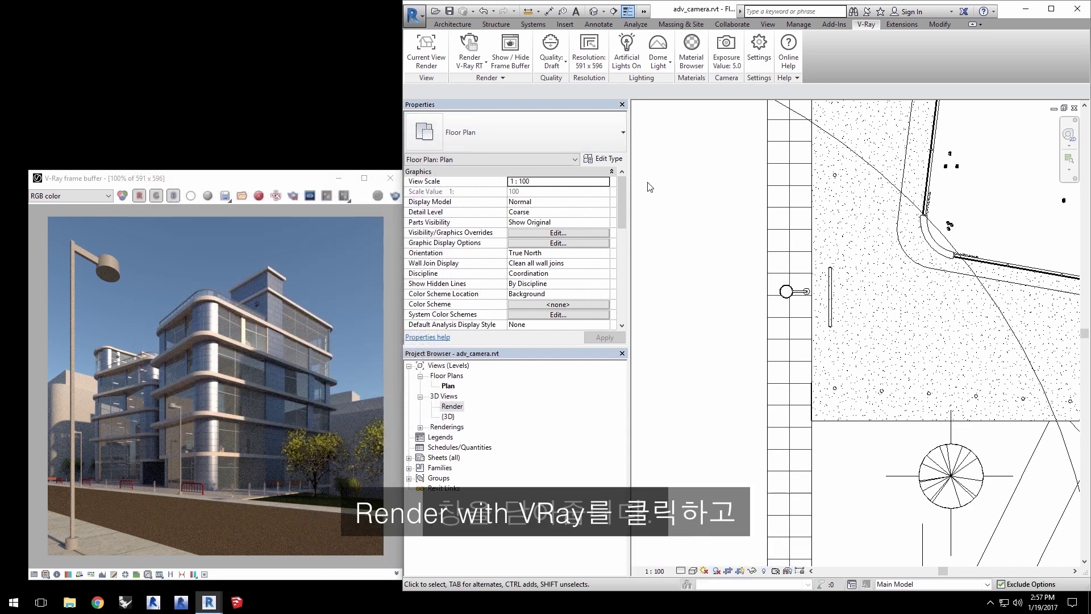
Step: Start a production render with V-Ray instead of RT and stop it once the night image is recognizable
{"action": "left_click", "coordinate": [469, 66]}
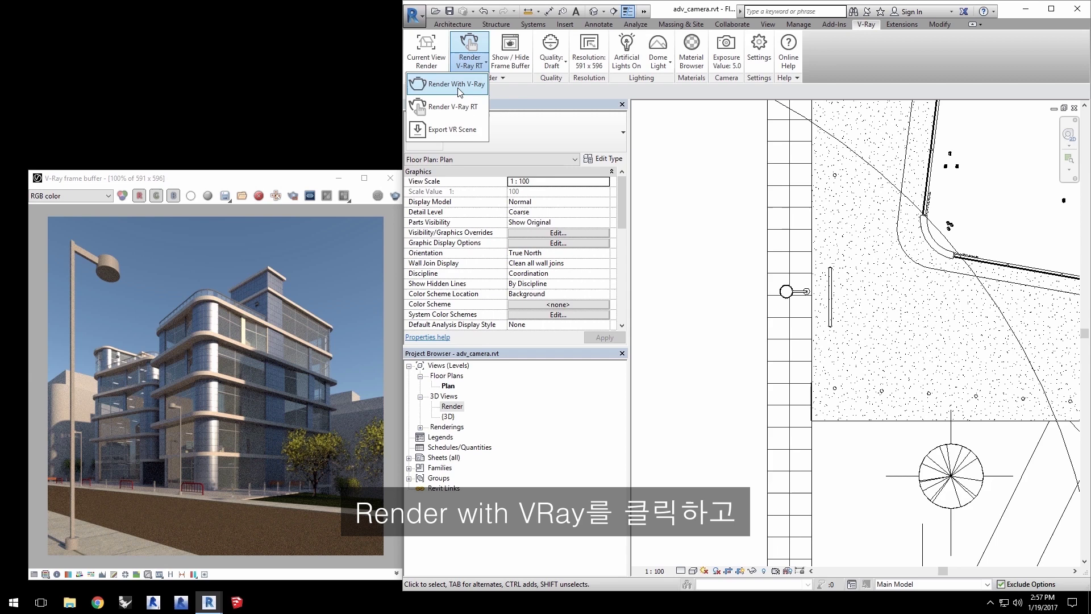
{"action": "left_click", "coordinate": [458, 85]}
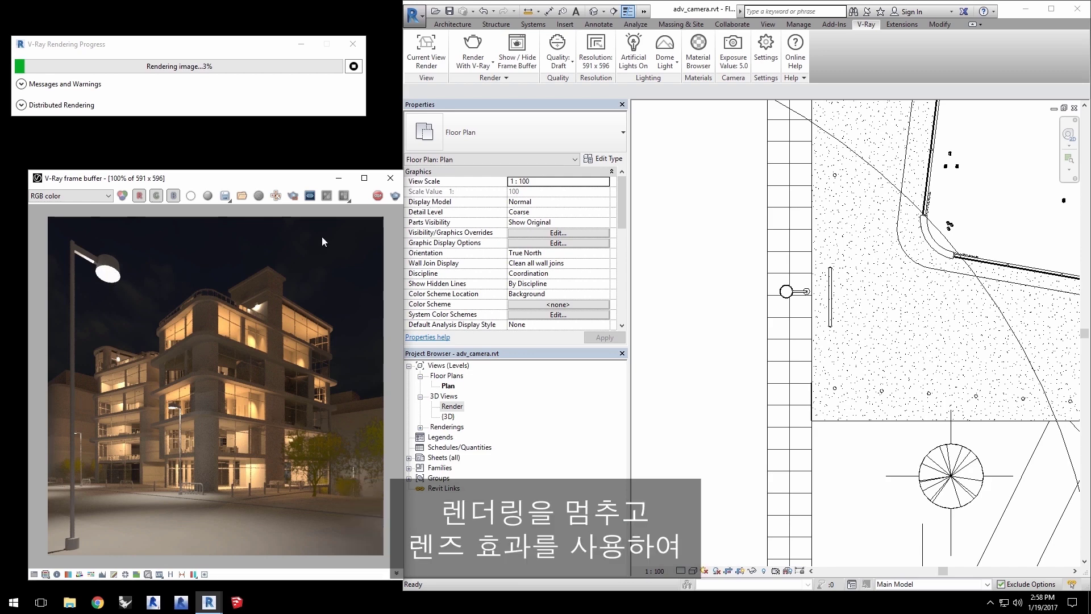
{"action": "left_click", "coordinate": [378, 196]}
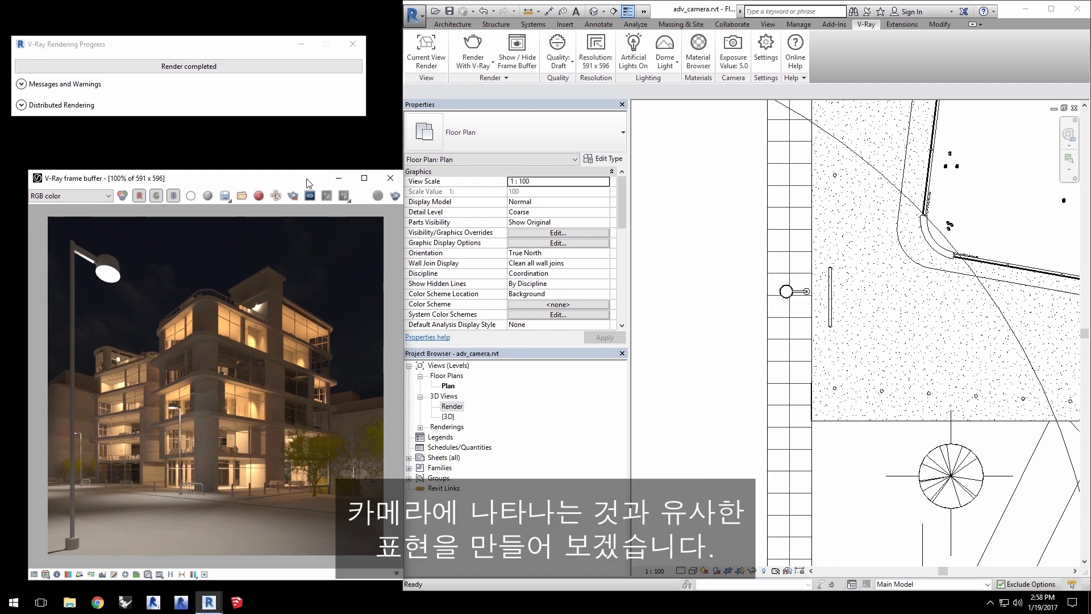
Step: Open the lens effects settings in the maximized frame buffer and enable Bloom and Glare, each with its Intensity mask
{"action": "double_click", "coordinate": [305, 180]}
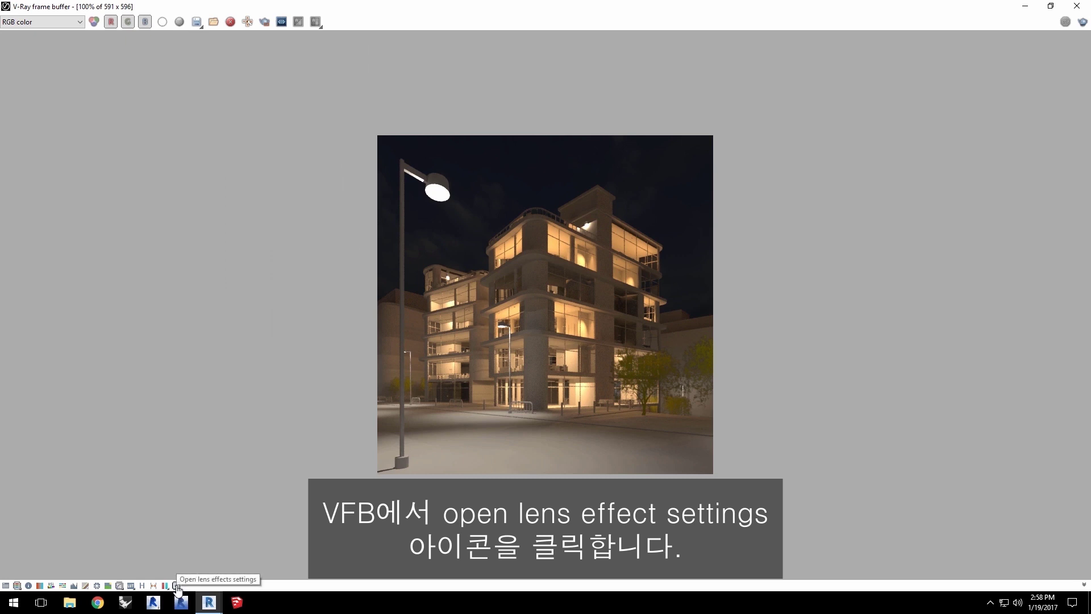
{"action": "left_click", "coordinate": [176, 586]}
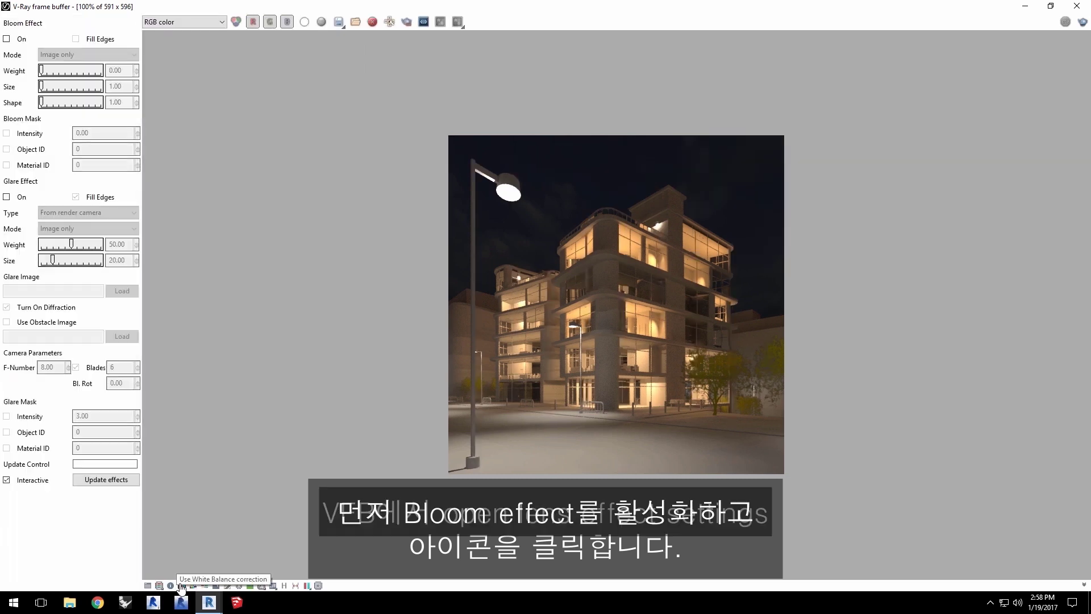
{"action": "left_click", "coordinate": [6, 39]}
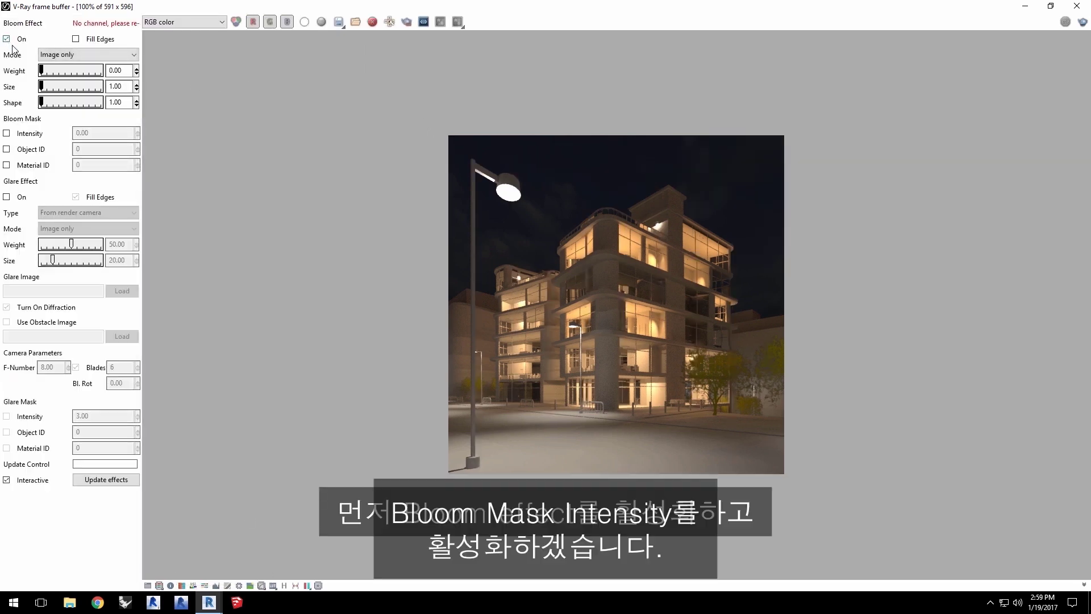
{"action": "left_click", "coordinate": [7, 134]}
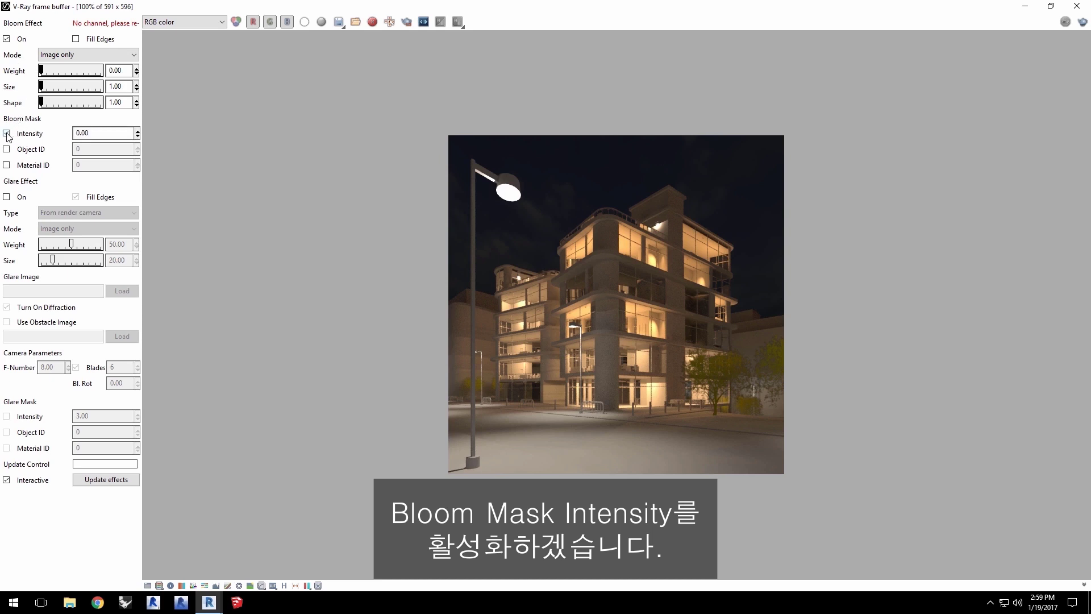
{"action": "left_click", "coordinate": [6, 196]}
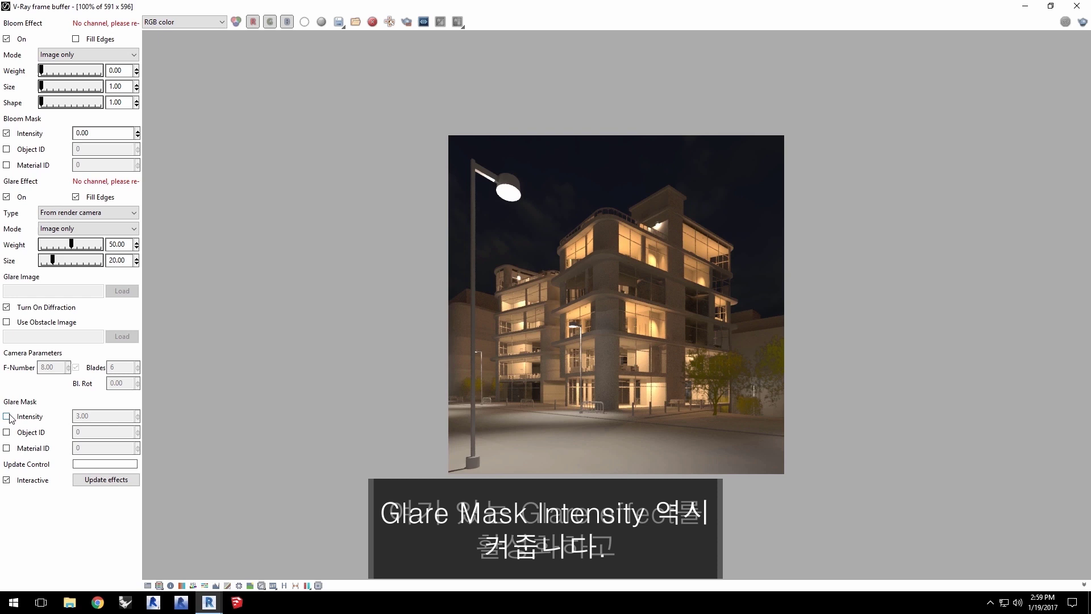
{"action": "left_click", "coordinate": [7, 416]}
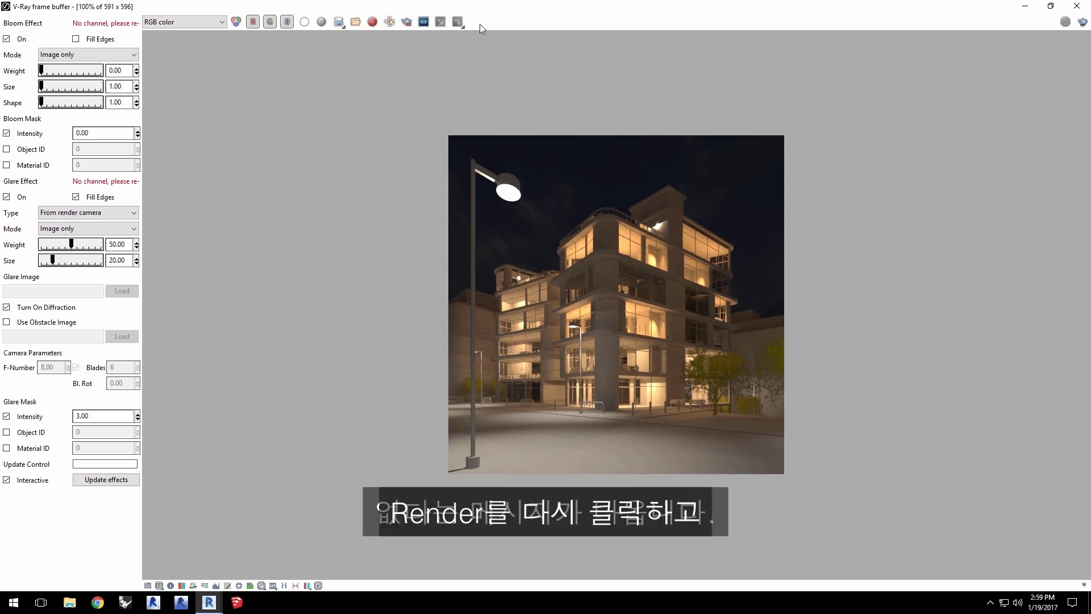
Step: Restore the frame buffer to a smaller window and render with V-Ray again to generate the lens effect channels
{"action": "left_click_drag", "start_coordinate": [490, 7], "coordinate": [291, 181]}
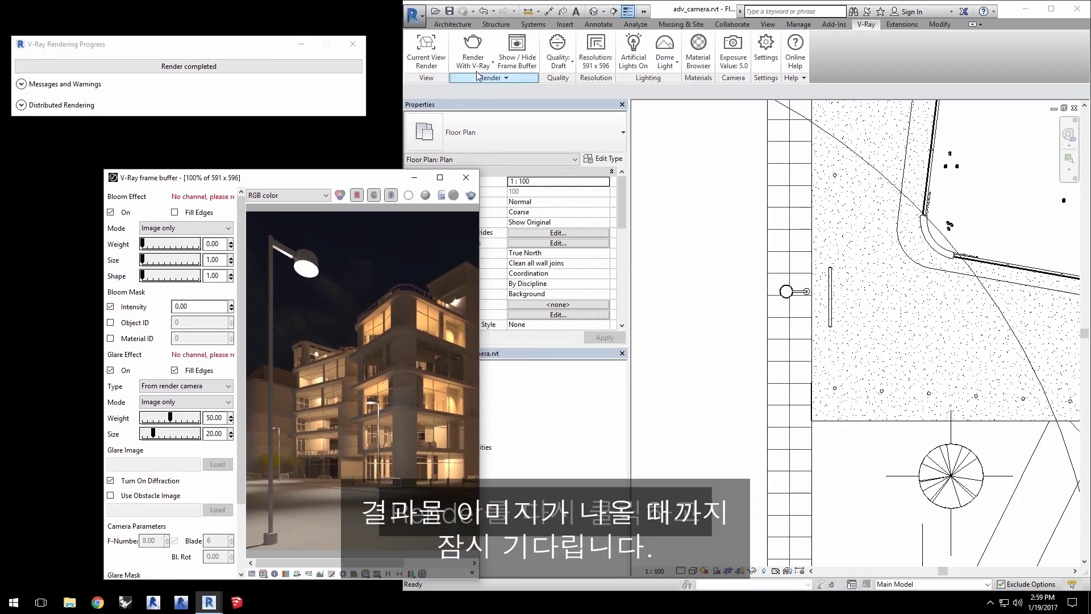
{"action": "left_click", "coordinate": [455, 72]}
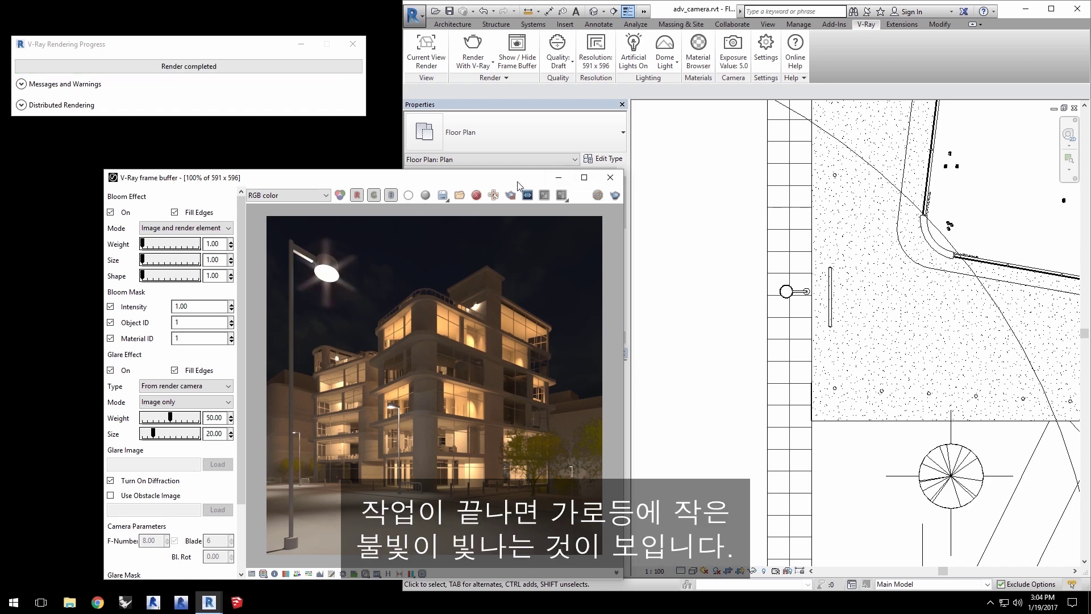
{"action": "left_click_drag", "start_coordinate": [518, 183], "coordinate": [675, 118]}
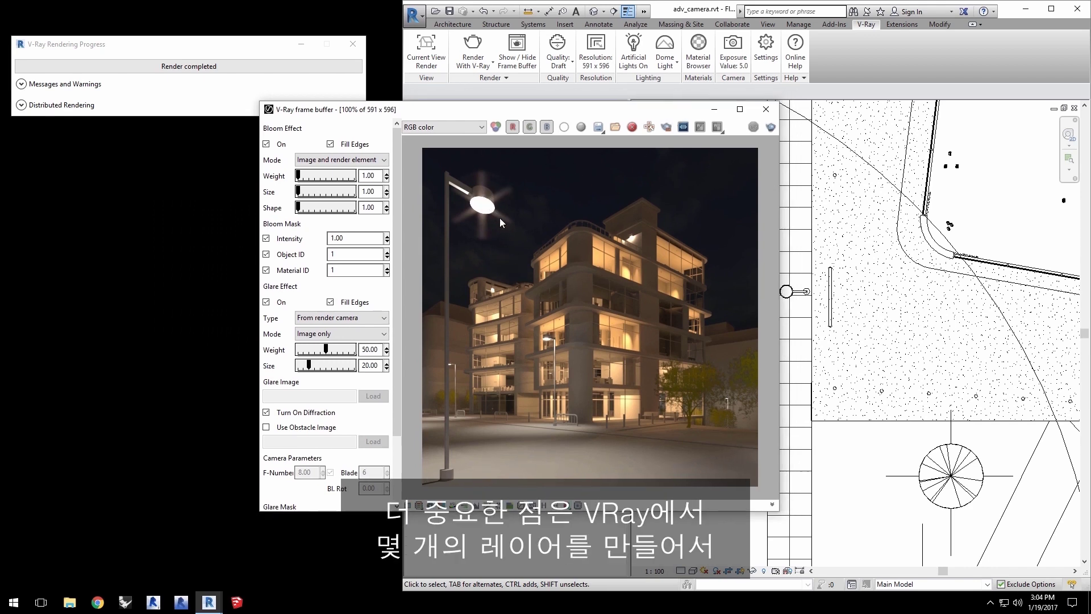
Step: Examine the Bloom, BloomMask and GlareMask channels in the frame buffer and return to RGB color
{"action": "left_click", "coordinate": [458, 126]}
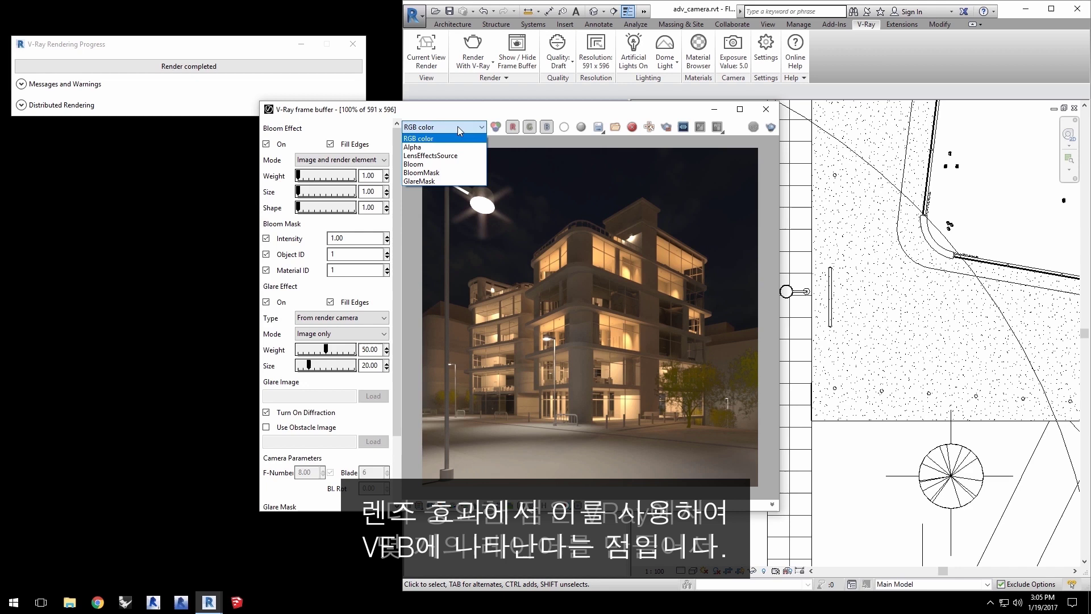
{"action": "left_click", "coordinate": [443, 139]}
{"action": "left_click", "coordinate": [441, 126]}
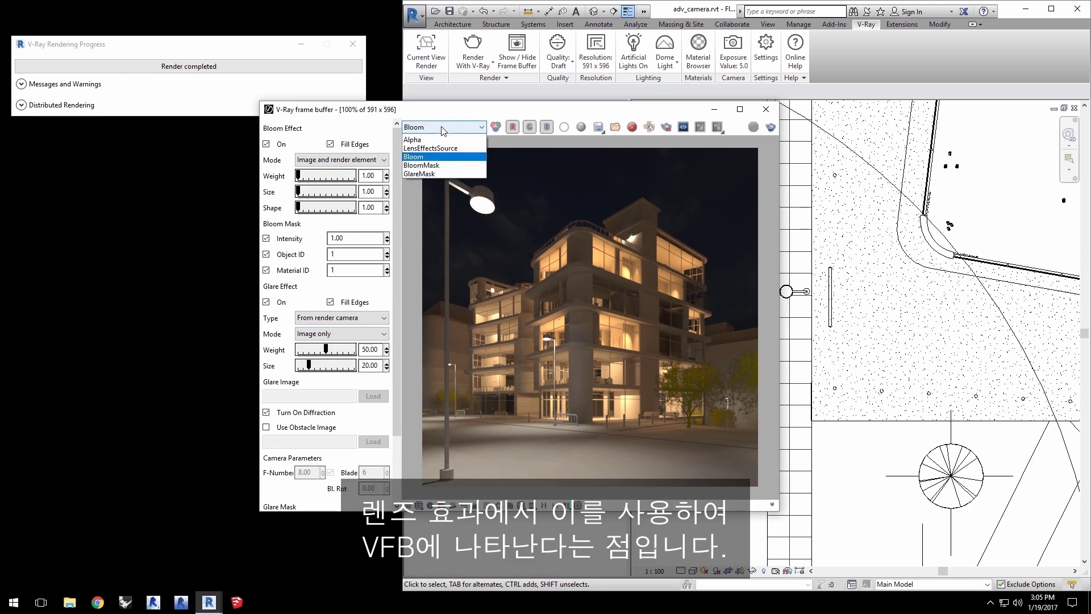
{"action": "left_click", "coordinate": [441, 173]}
{"action": "left_click", "coordinate": [443, 126]}
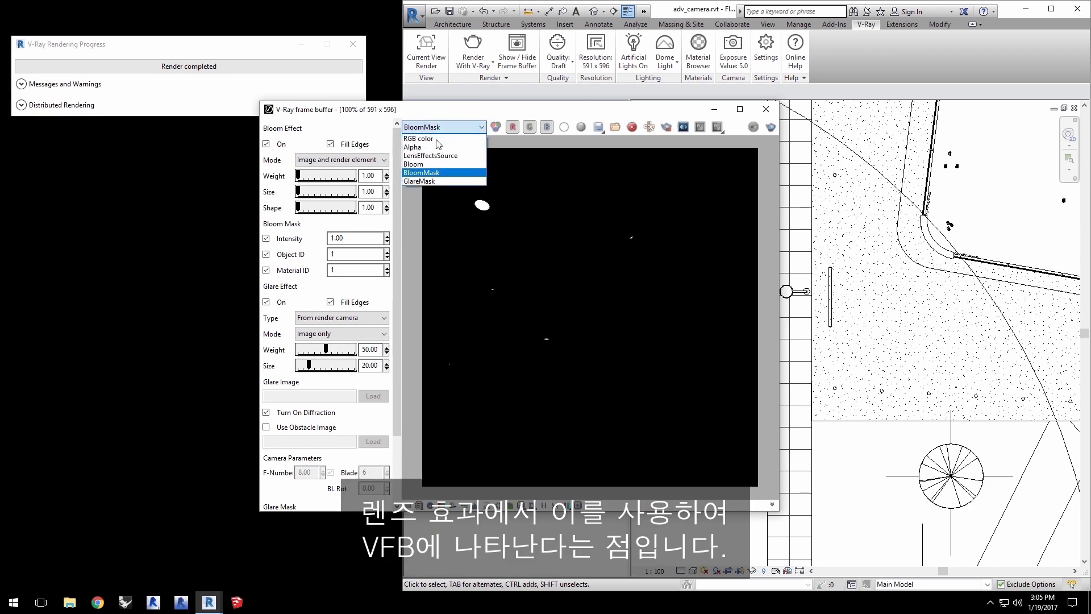
{"action": "left_click", "coordinate": [431, 181]}
{"action": "key", "text": "alt+Down"}
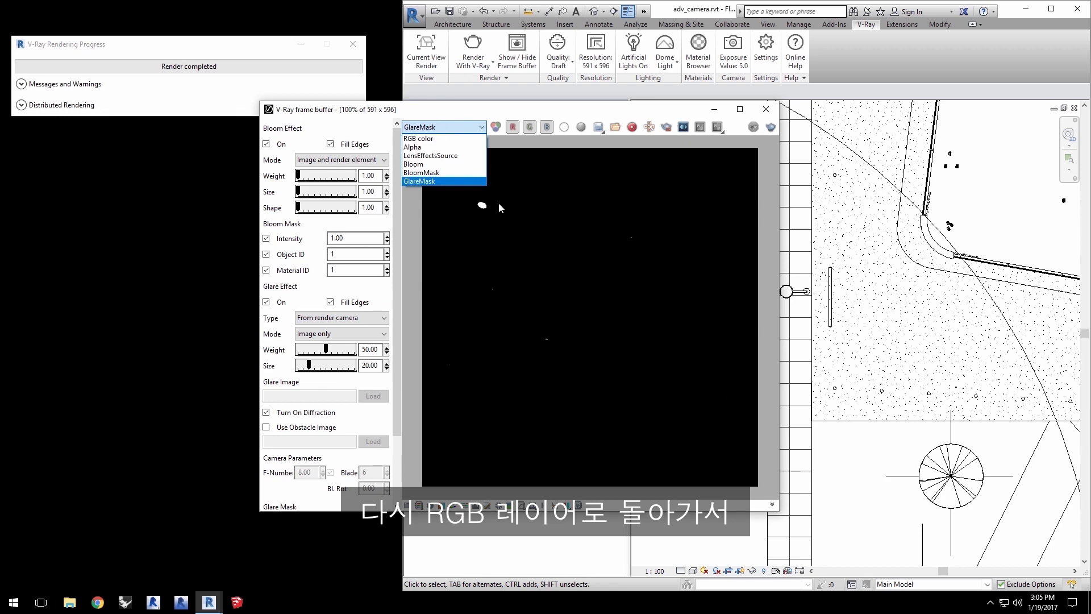
{"action": "left_click", "coordinate": [436, 139]}
Step: Set the Bloom weight to 51.52, size to 55 and shape to 35.67, and the Glare weight to 21.21 and size to 65
{"action": "left_click_drag", "start_coordinate": [297, 177], "coordinate": [348, 209]}
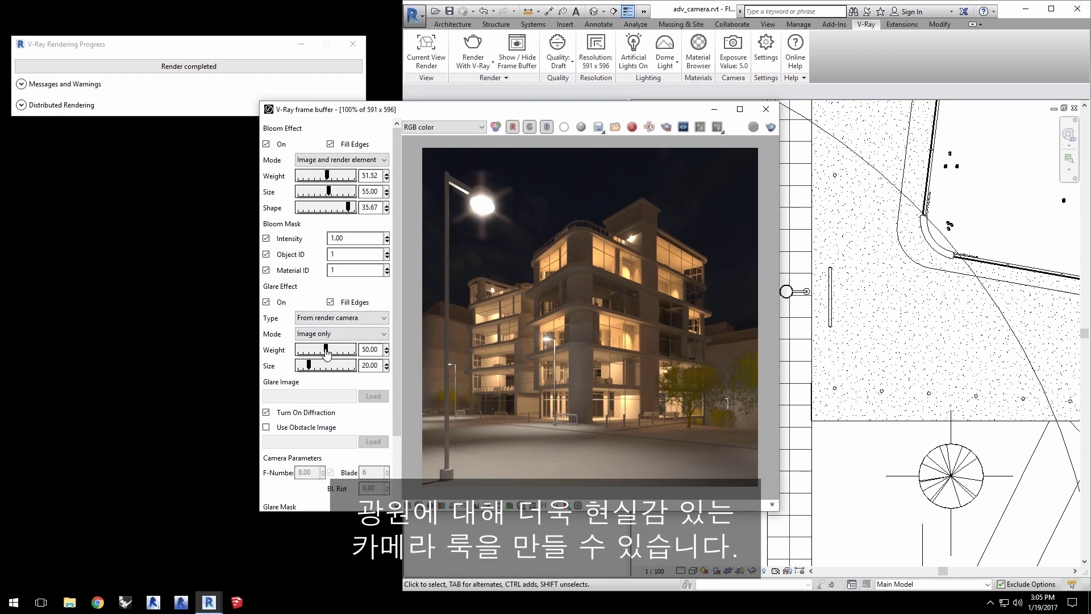
{"action": "mouse_move", "coordinate": [327, 350]}
{"action": "left_mouse_down"}
{"action": "mouse_move", "coordinate": [310, 352]}
{"action": "mouse_move", "coordinate": [335, 366]}
{"action": "left_mouse_up"}
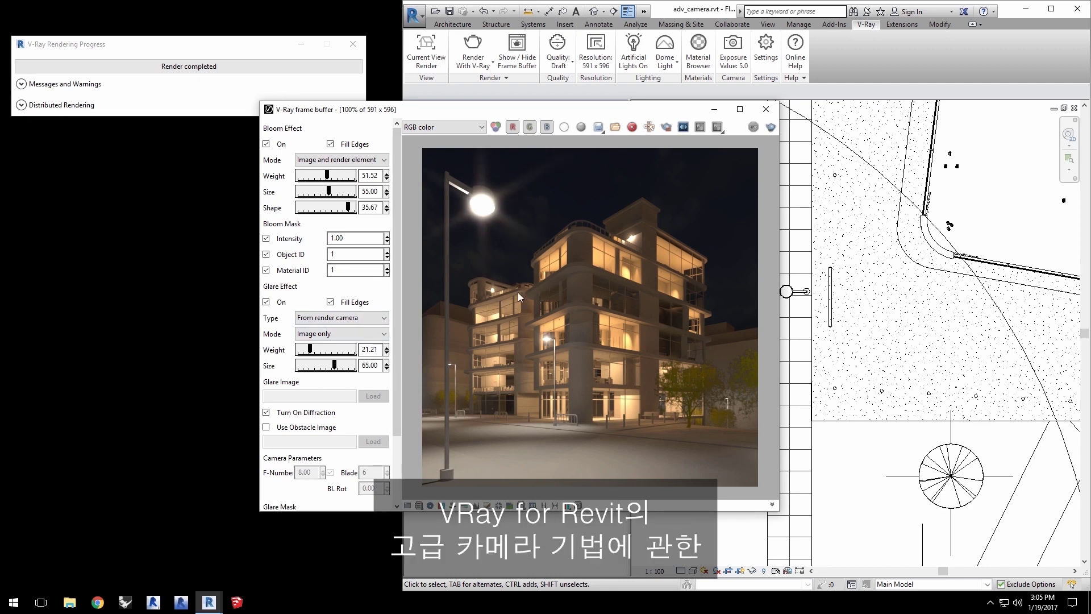